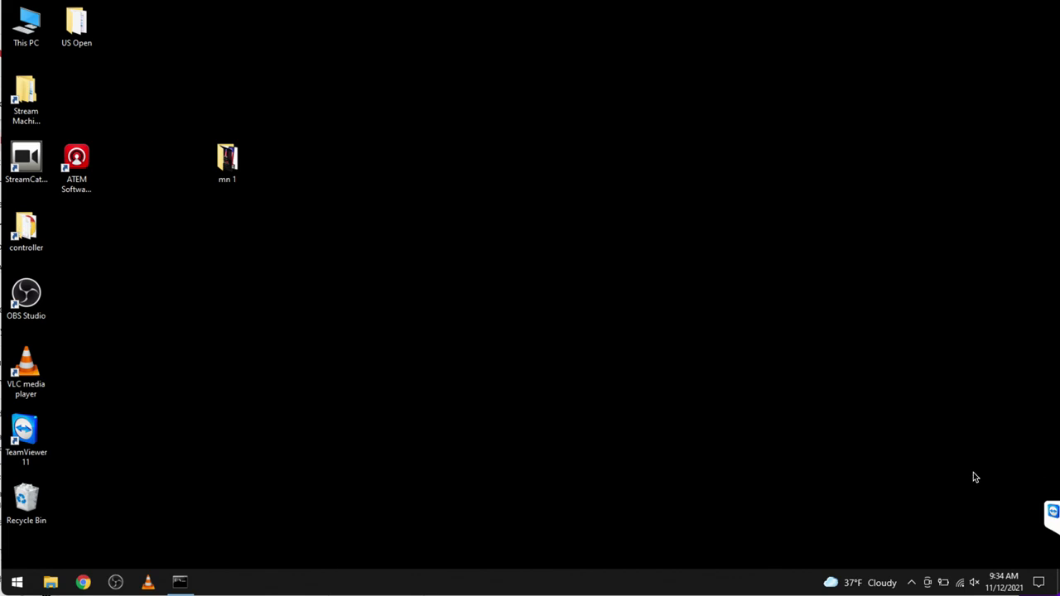
Check the computer's date, time and time zone in the system's date and time settings.
click(1005, 587)
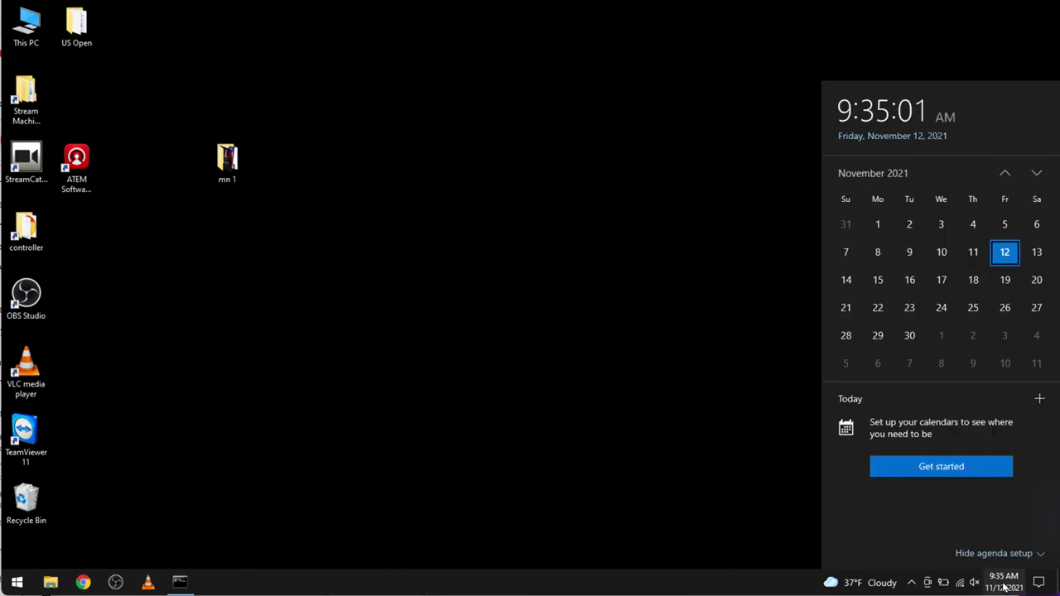
right_click(1005, 586)
click(914, 222)
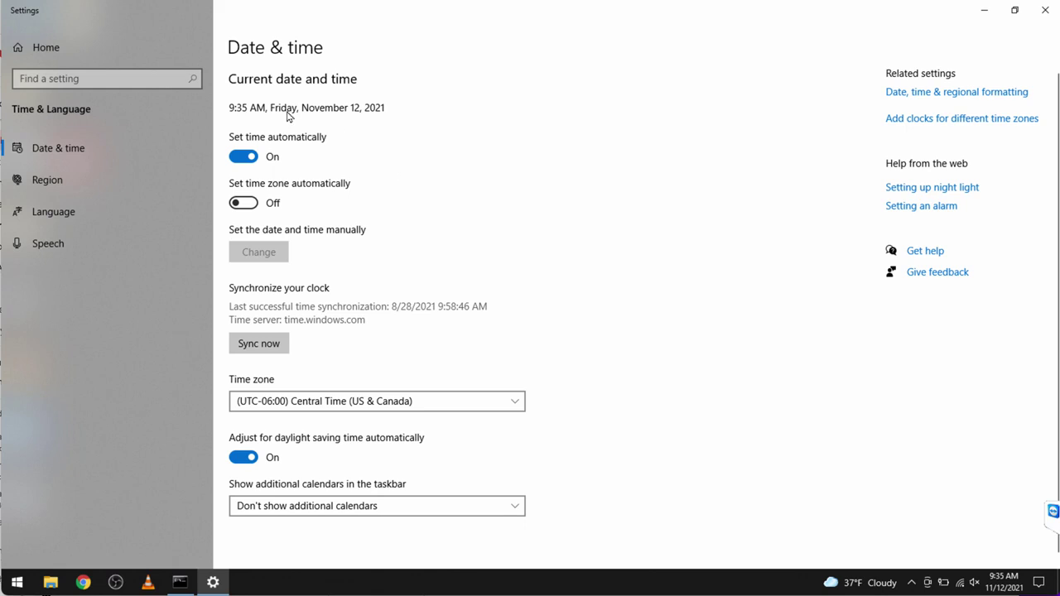
click(1045, 12)
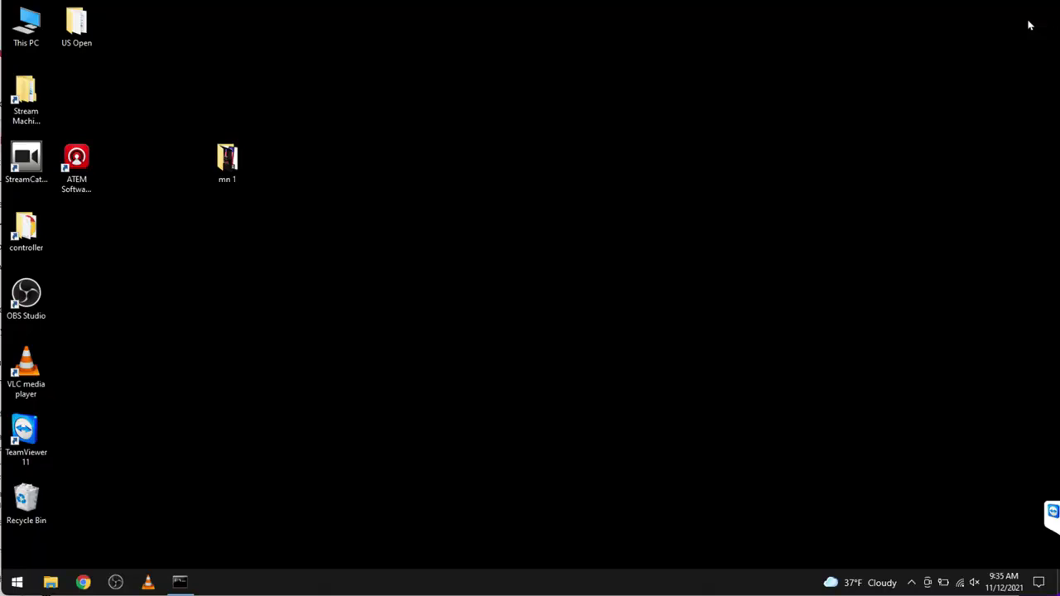
Open the controller folder and move and enlarge its window so the file list is easier to see.
double_click(35, 232)
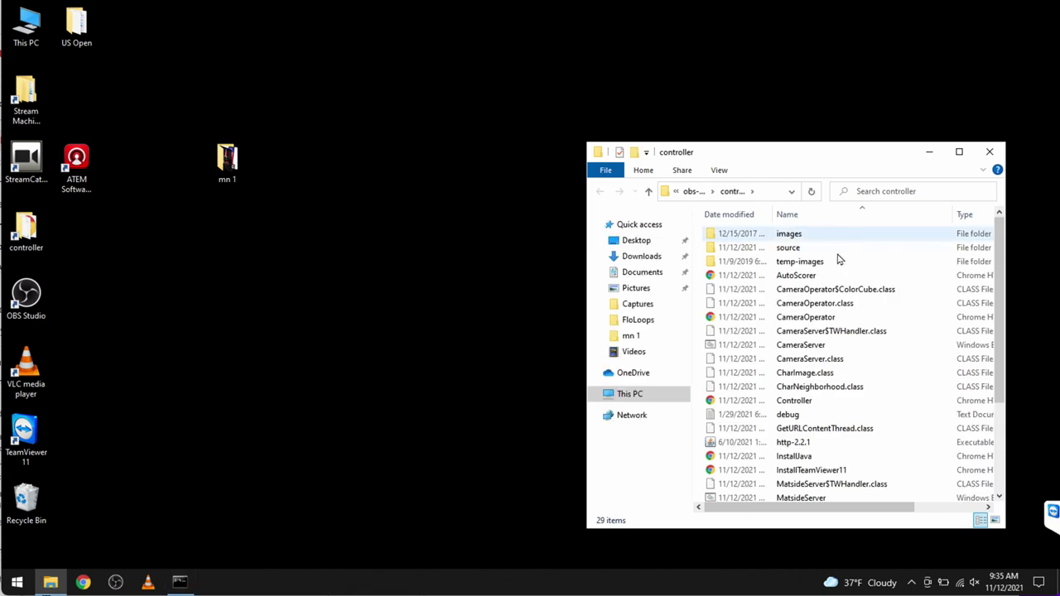
drag(794, 163, 374, 54)
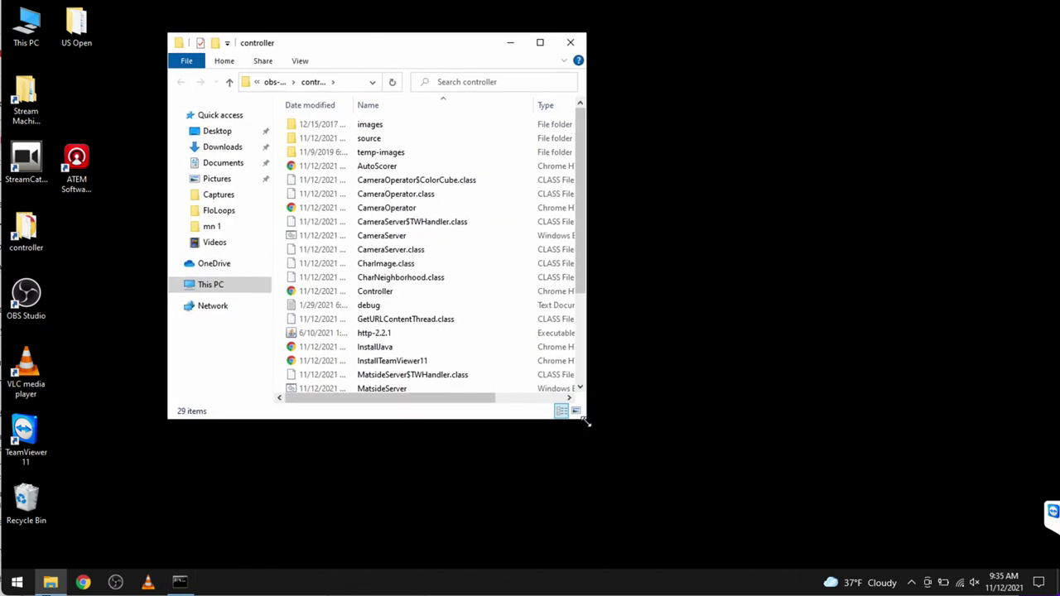
drag(586, 420, 766, 474)
Run the UpdateController batch file and update the controller from the online server with code tw.
scroll(373, 389, down, 2)
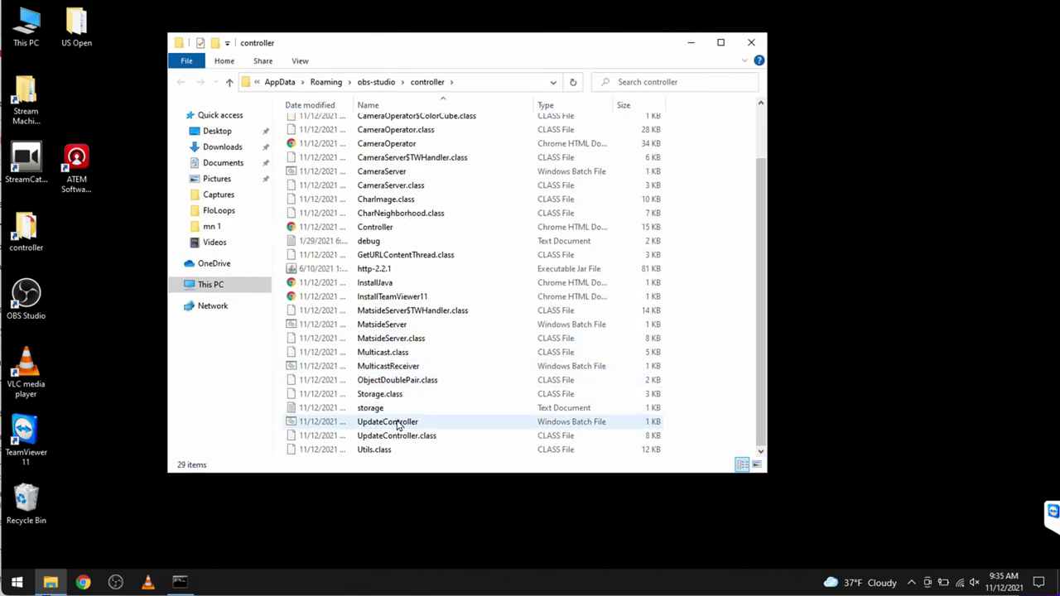
double_click(399, 424)
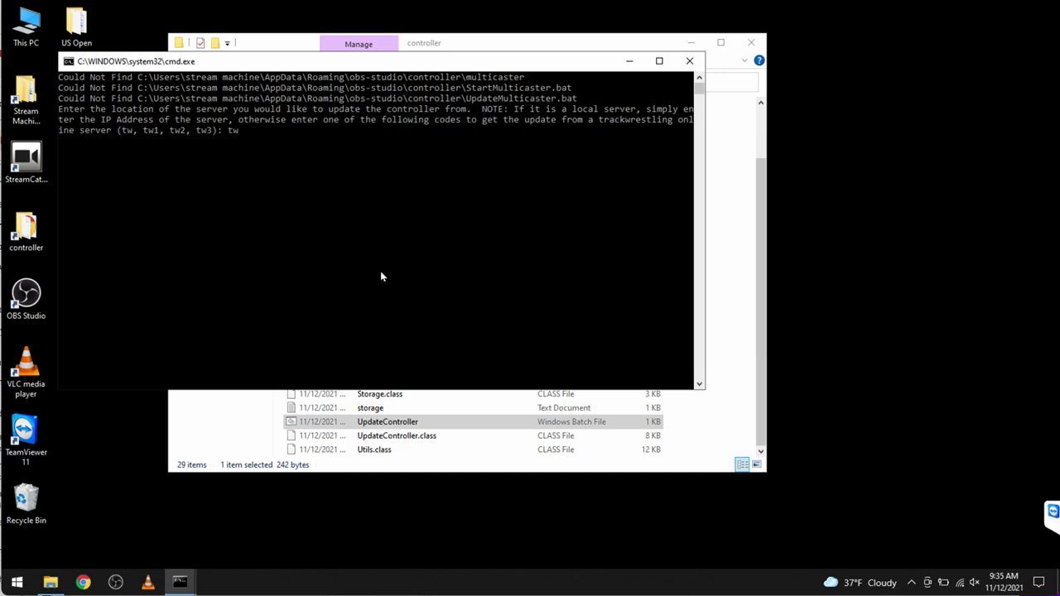
key(Return)
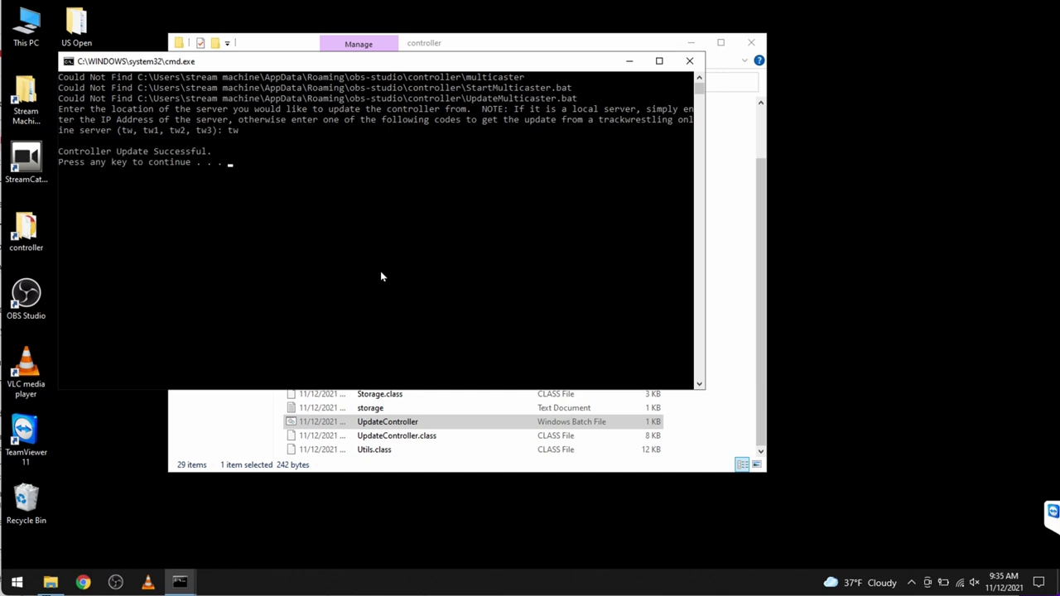
key(Return)
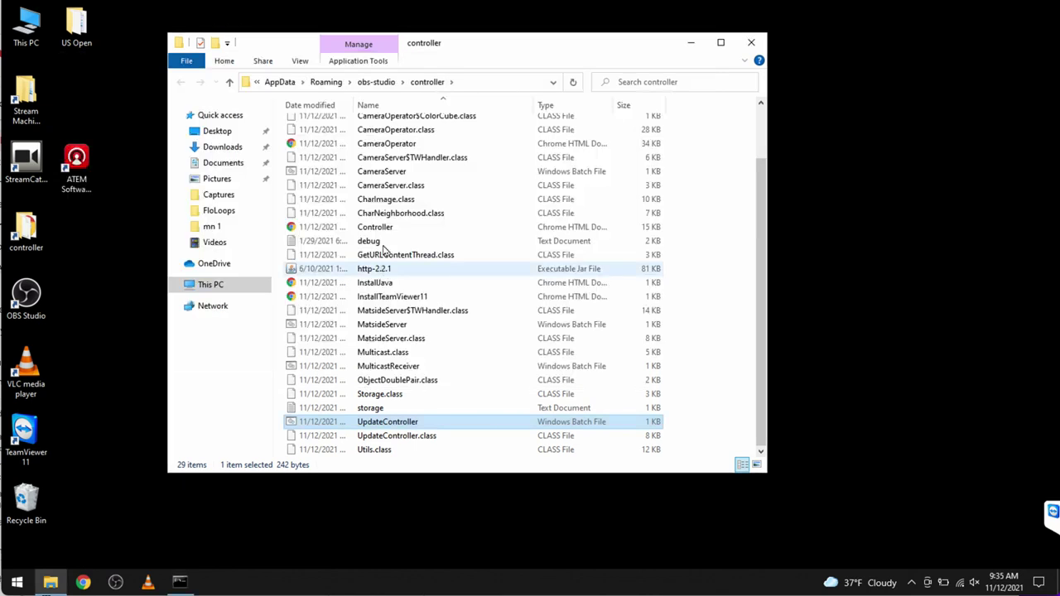
Start the MatsideServer batch file and minimize its console window so it keeps running.
click(391, 325)
key(Return)
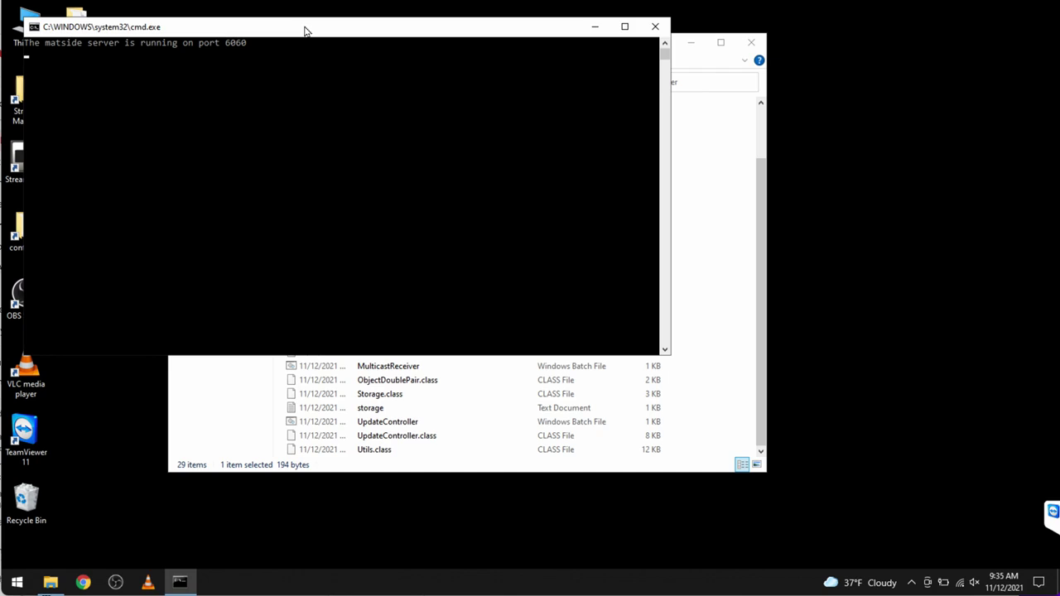
drag(304, 31, 346, 37)
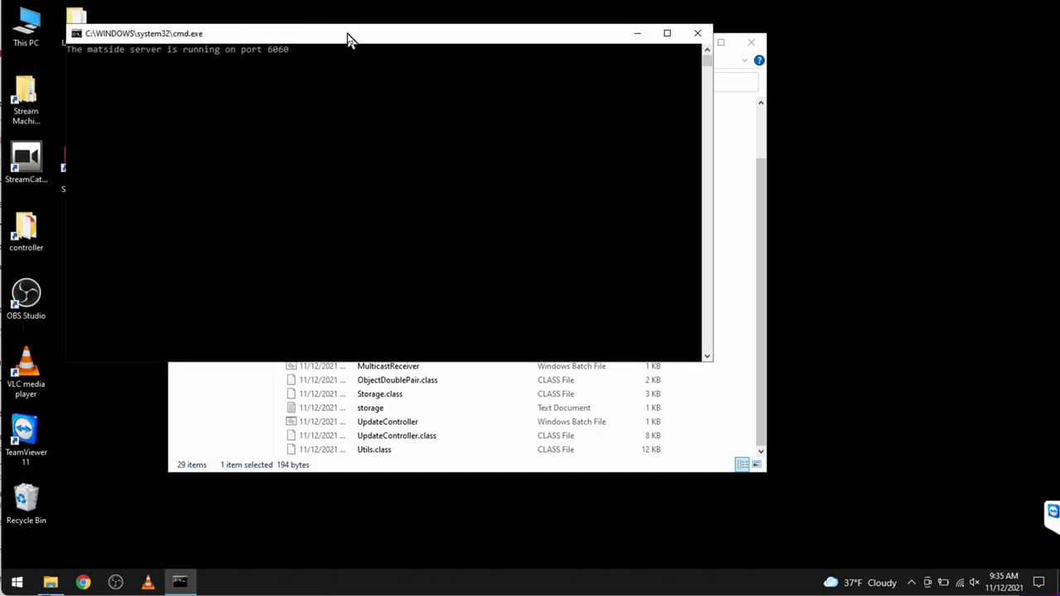
click(639, 36)
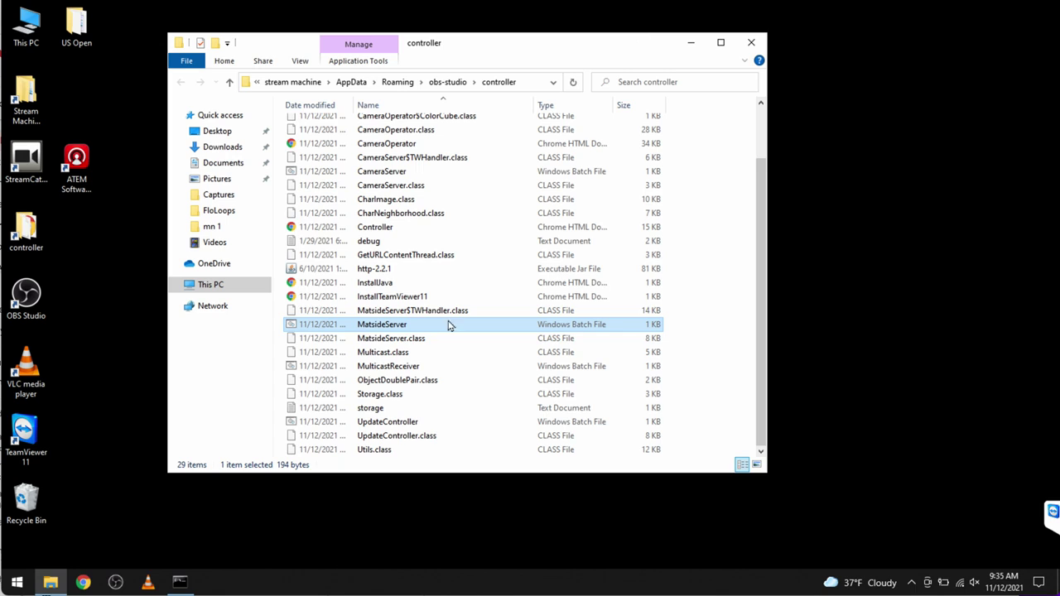
Open the Controller HTML page from the controller folder and choose the Individual Tournament Controller.
click(383, 234)
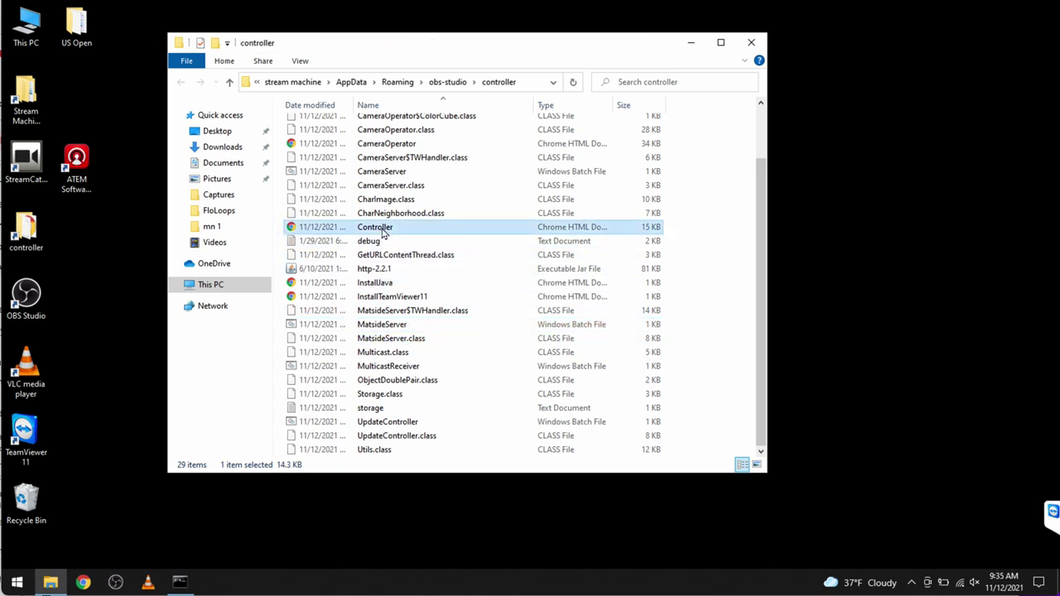
double_click(383, 233)
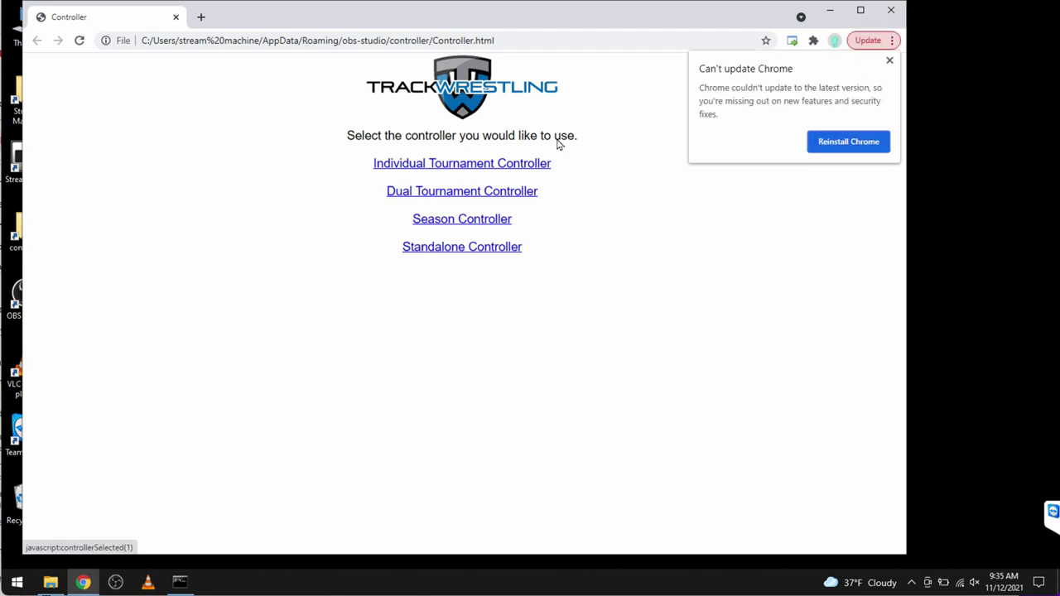
click(889, 62)
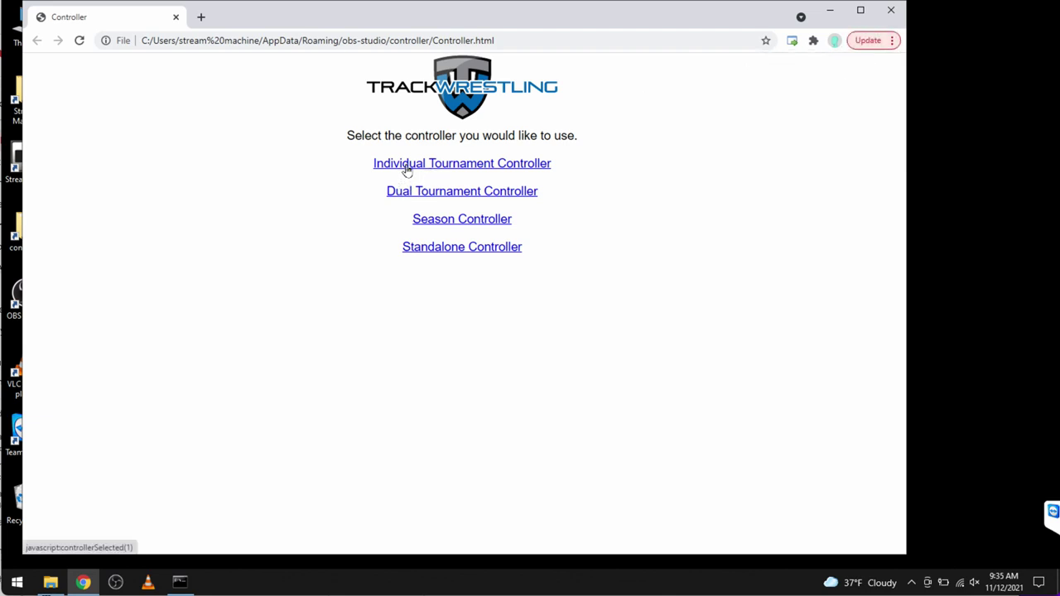
click(407, 169)
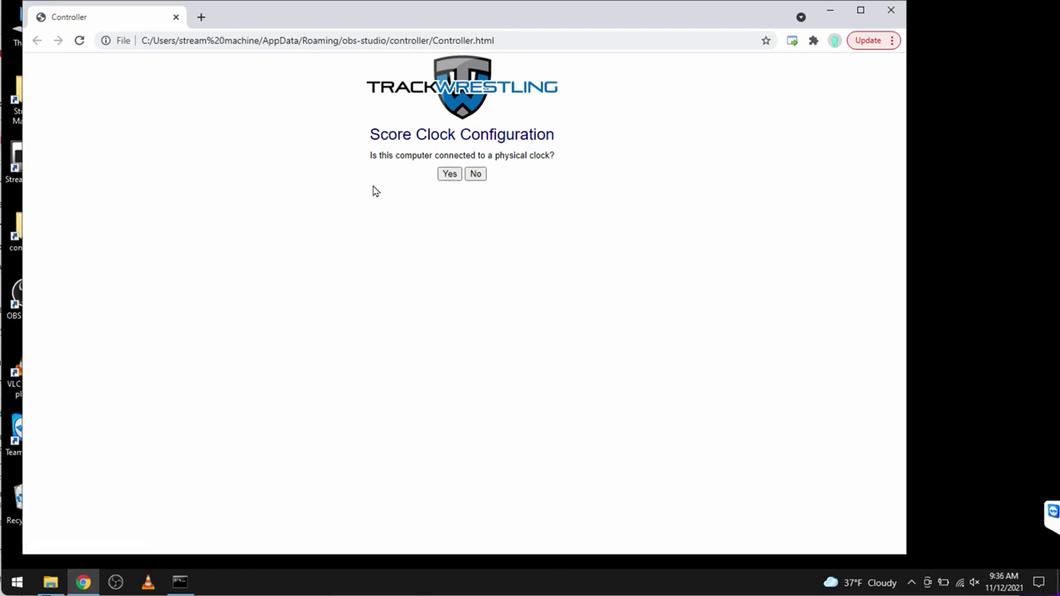
Configure the score clock as a connected physical clock at IP address 10.26.13.101, choosing The General.
click(450, 174)
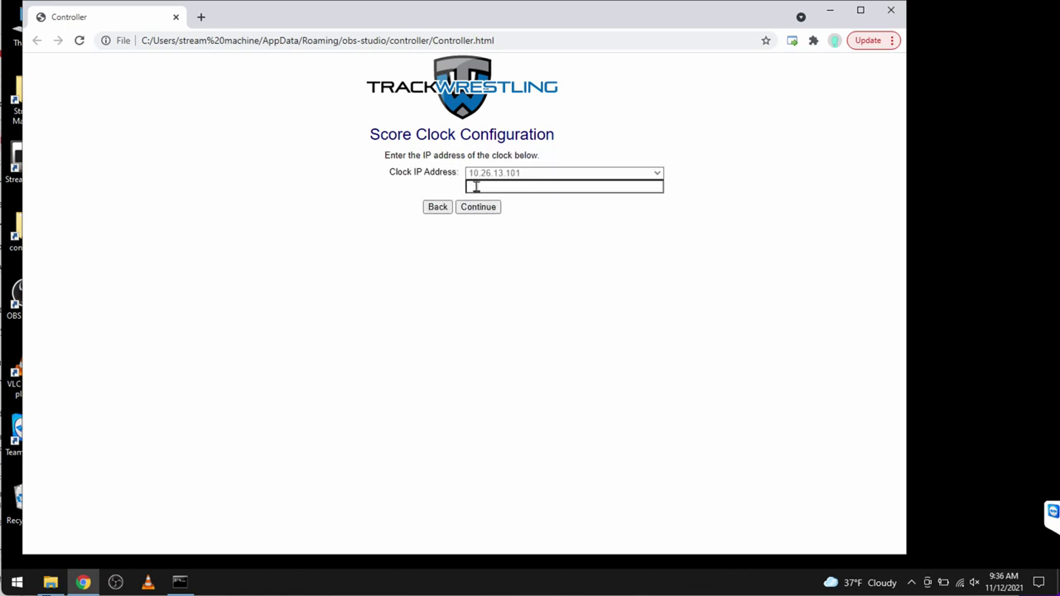
click(475, 187)
click(481, 211)
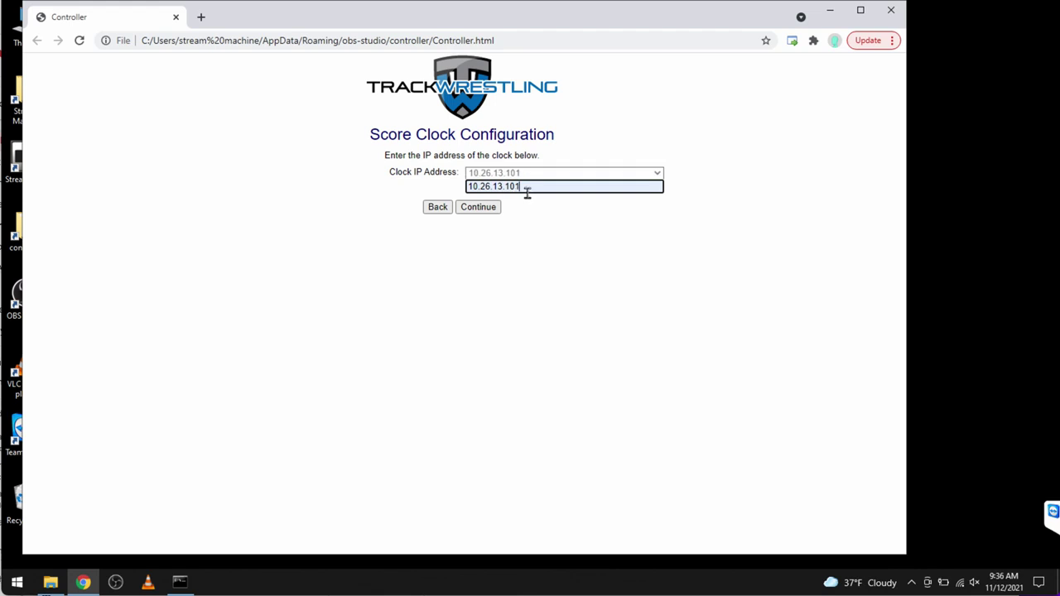
click(494, 209)
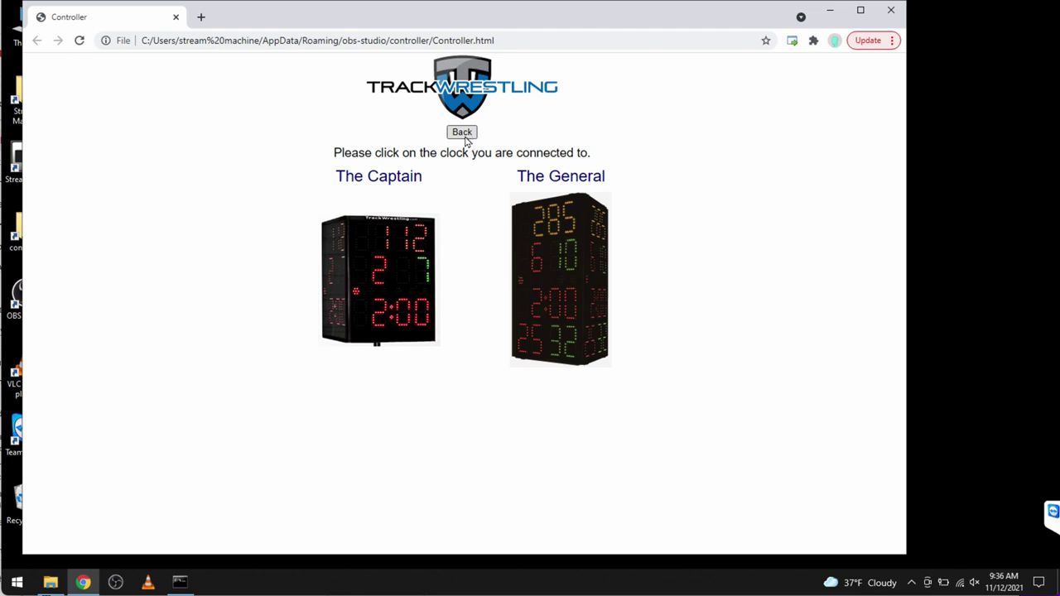
click(599, 289)
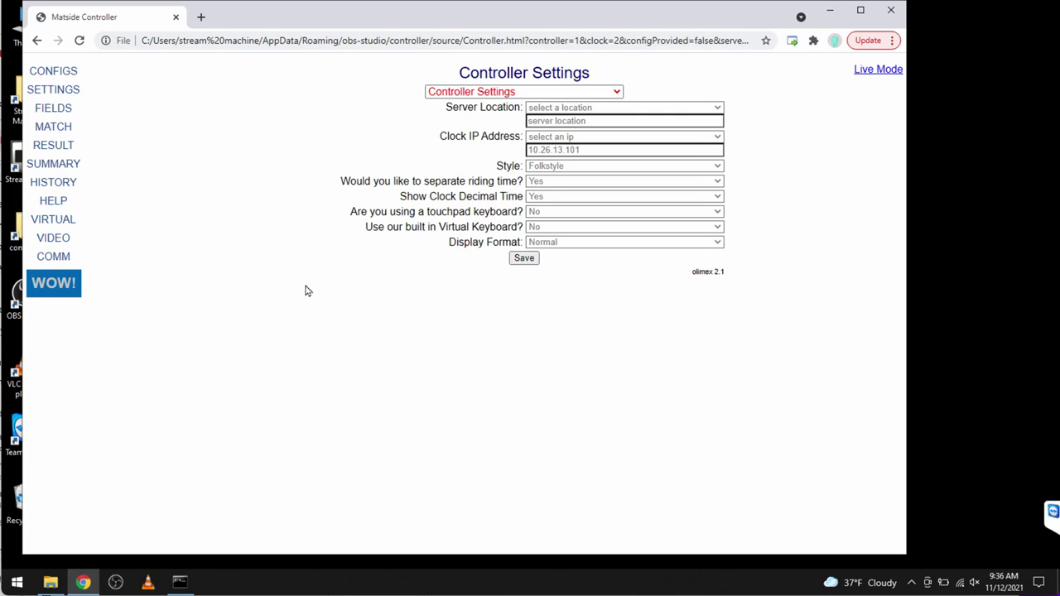
Set the controller's server location to trackwrestling.com.
click(609, 109)
click(601, 131)
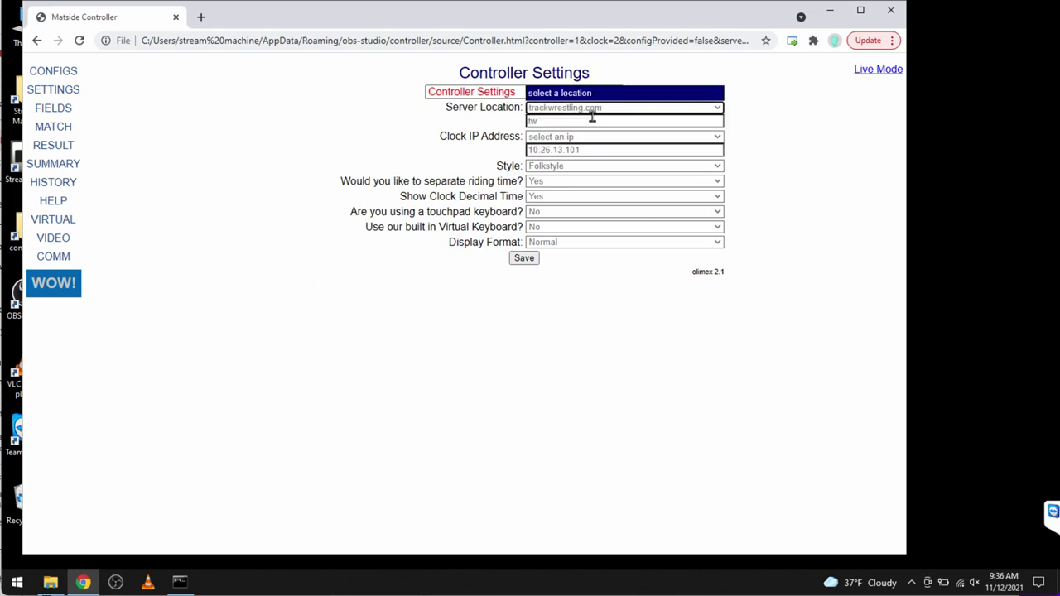
Try the Freestyle 2013 and College Folkstyle wrestling styles, and set the style back to Folkstyle.
click(583, 170)
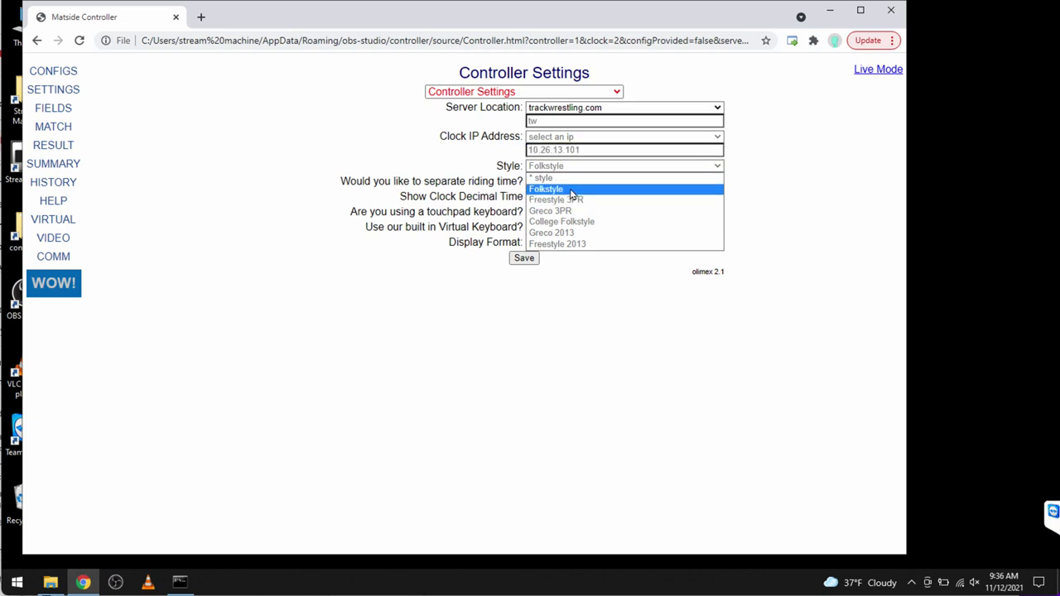
click(574, 244)
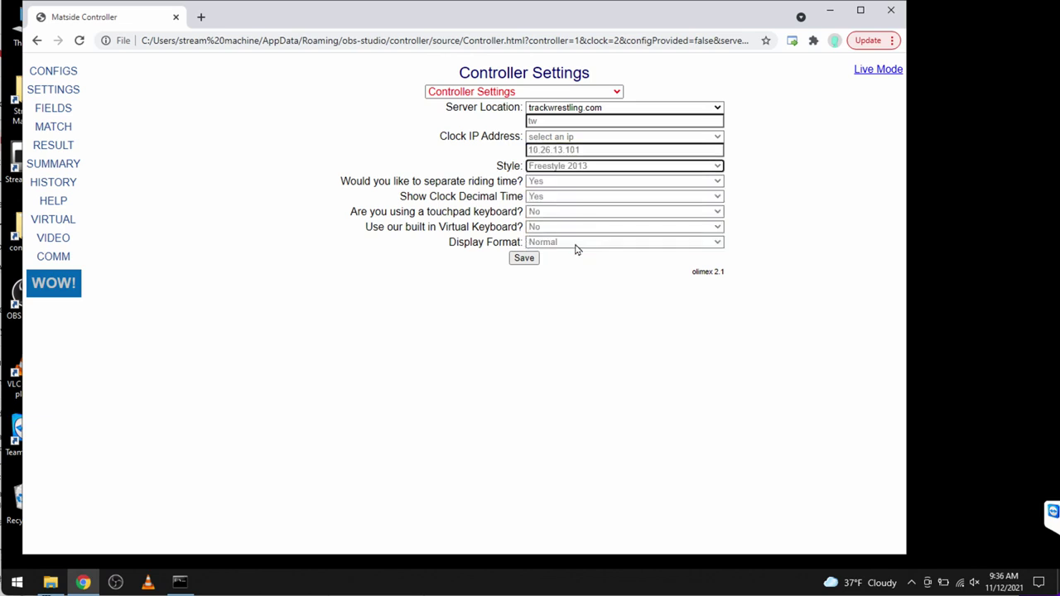
click(578, 171)
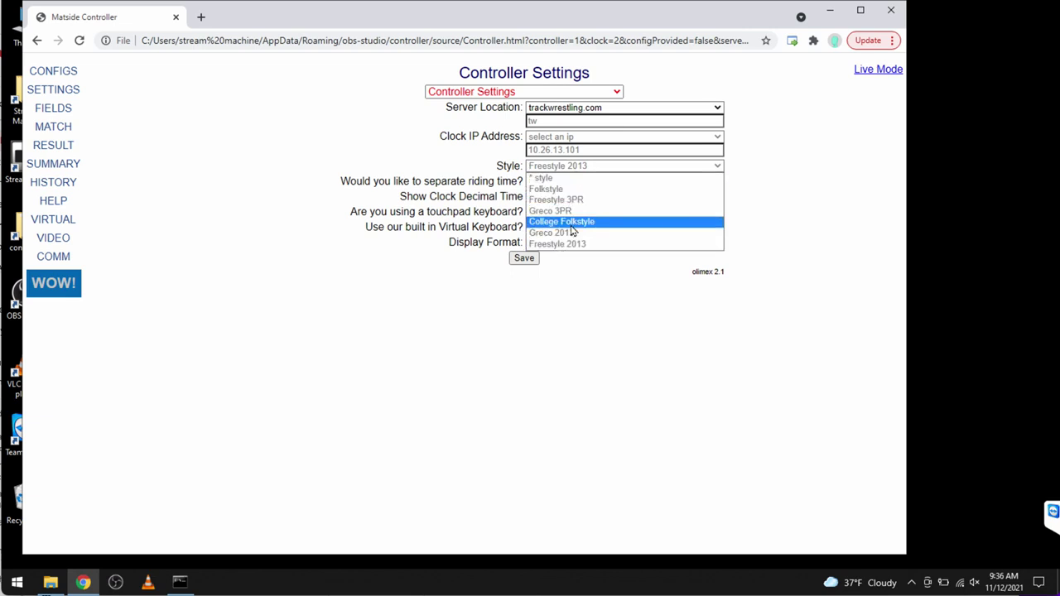
click(572, 224)
click(577, 169)
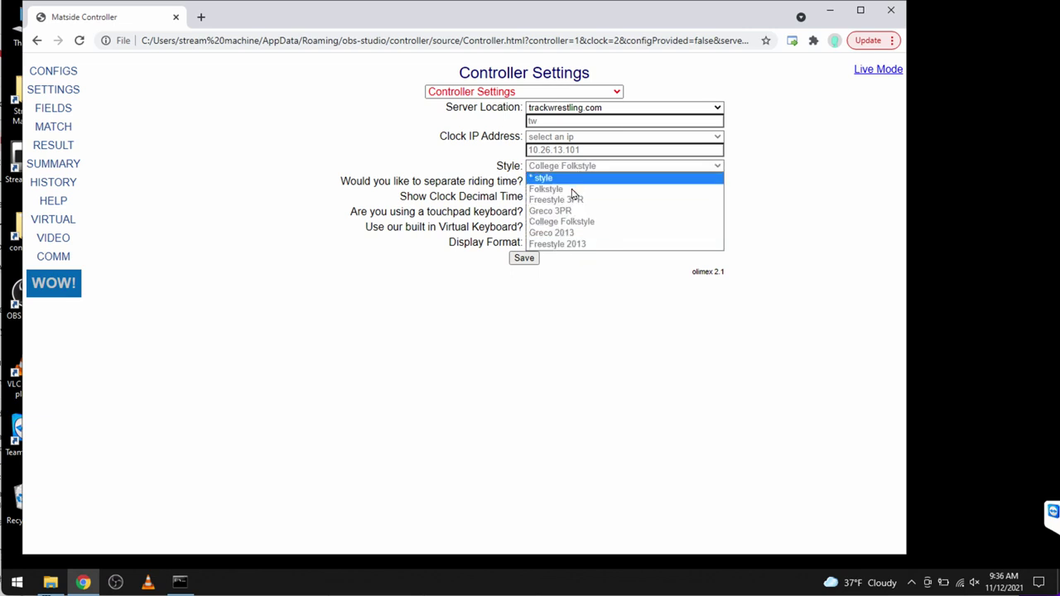
click(572, 190)
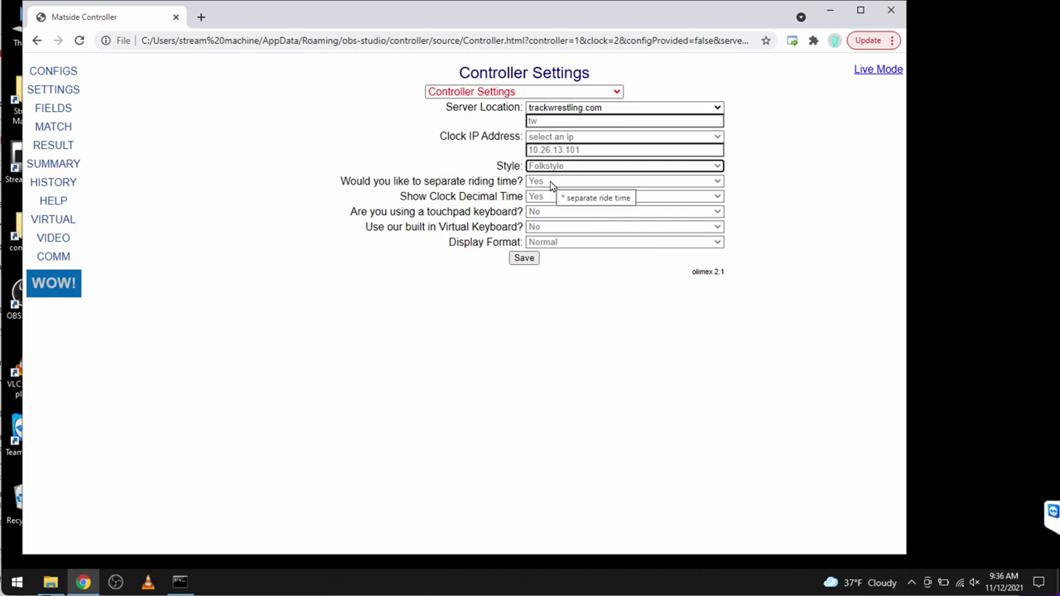
Set separate riding time to No and save the controller settings.
click(551, 183)
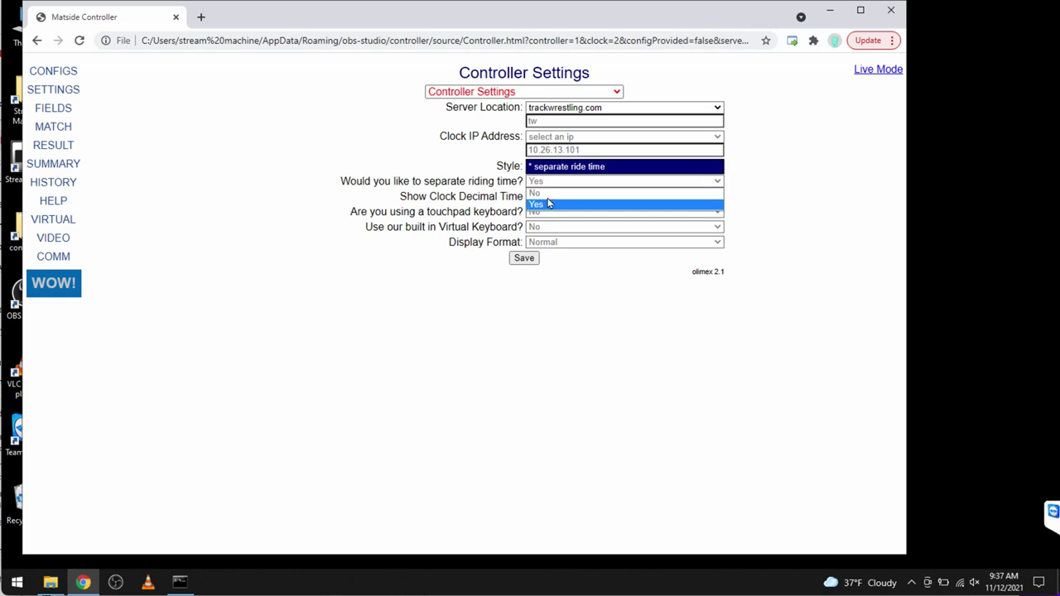
click(552, 192)
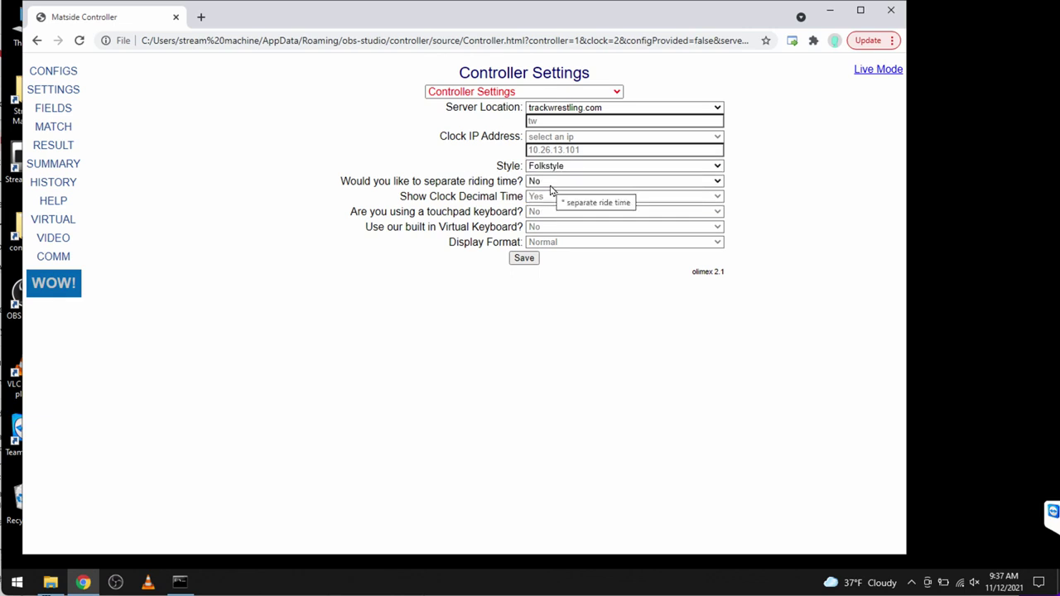
click(525, 258)
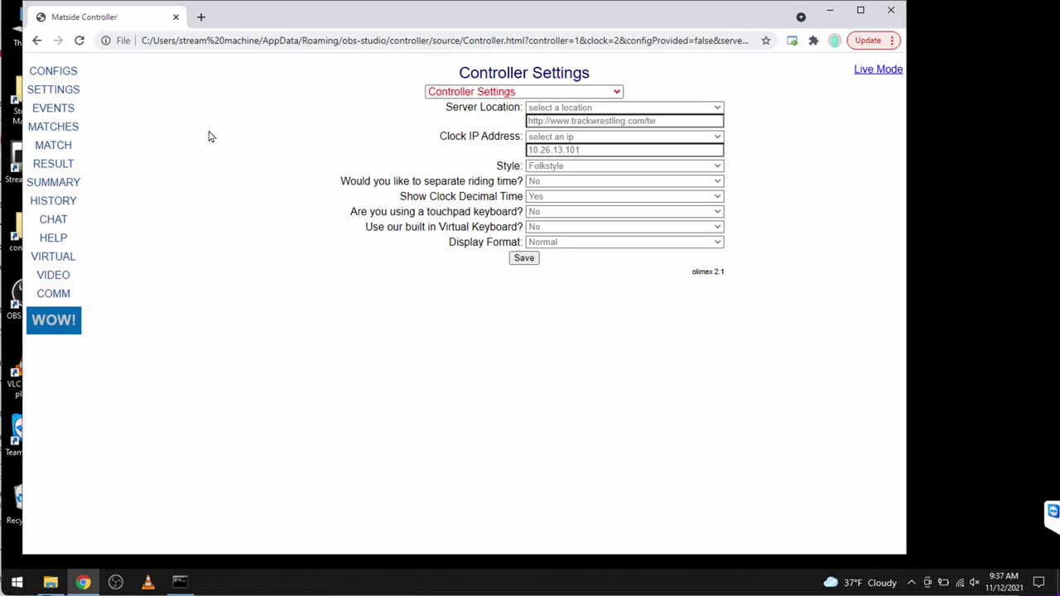
Search the events for "gulf" and select the 2021 Gulf Coast Clash Presented By MSA.
click(64, 116)
click(337, 96)
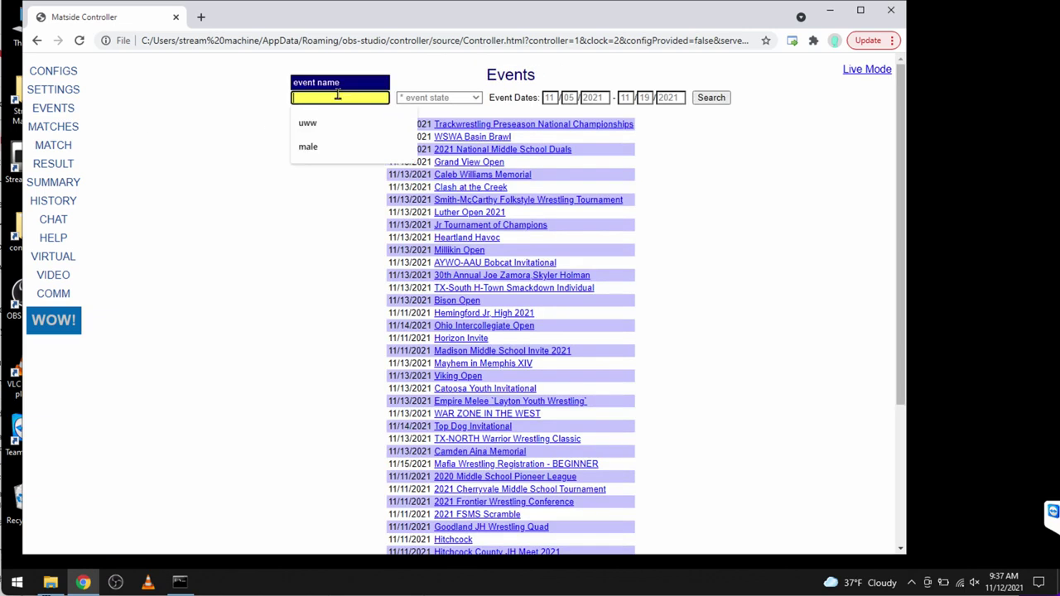
text(gul)
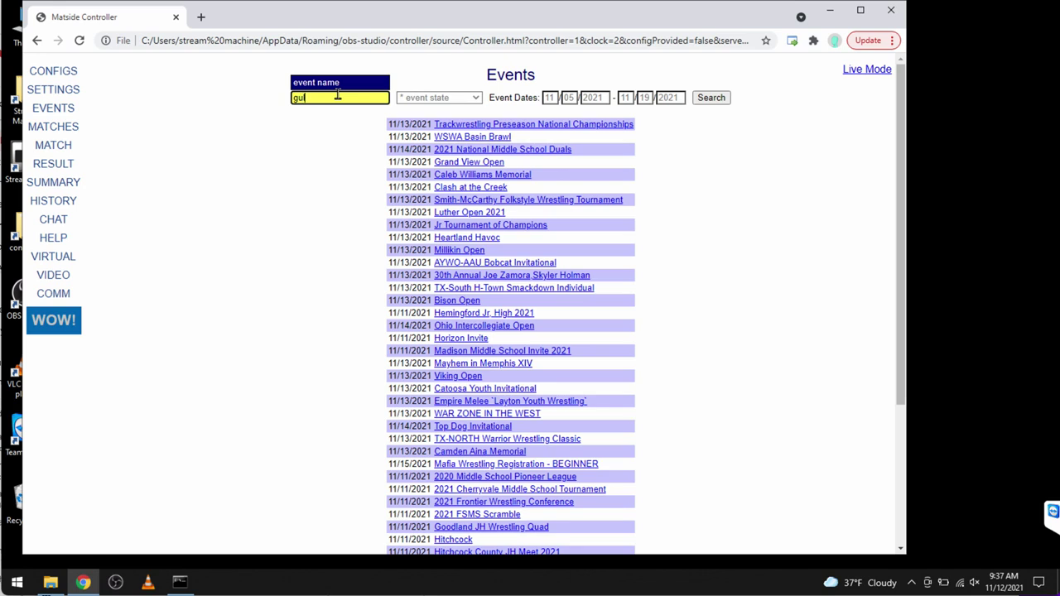
text(f)
click(477, 136)
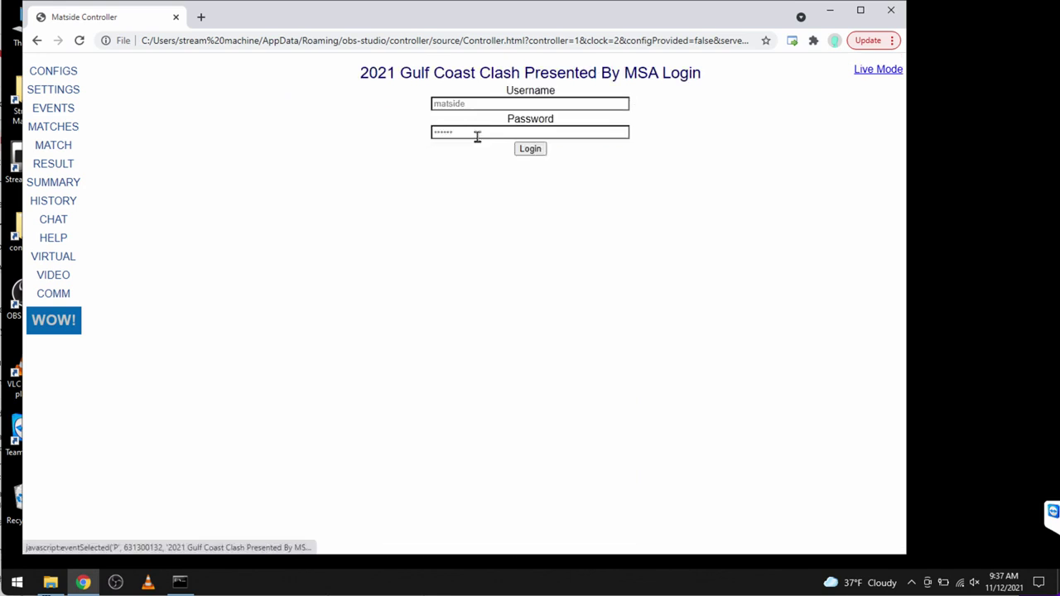
Log in to the event with the username worker and the event password.
click(482, 104)
text(worker)
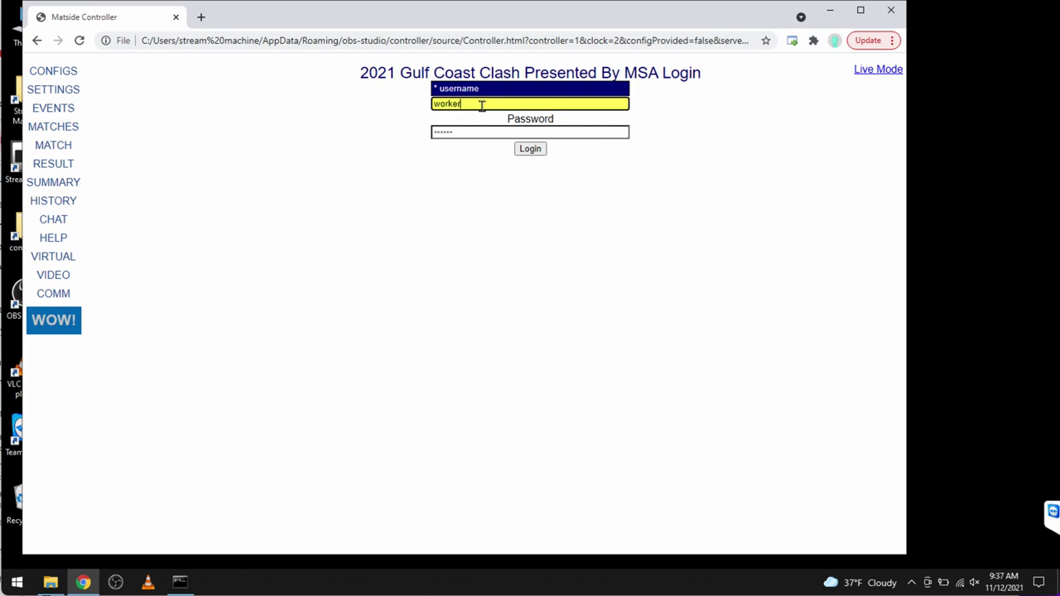
key(Tab)
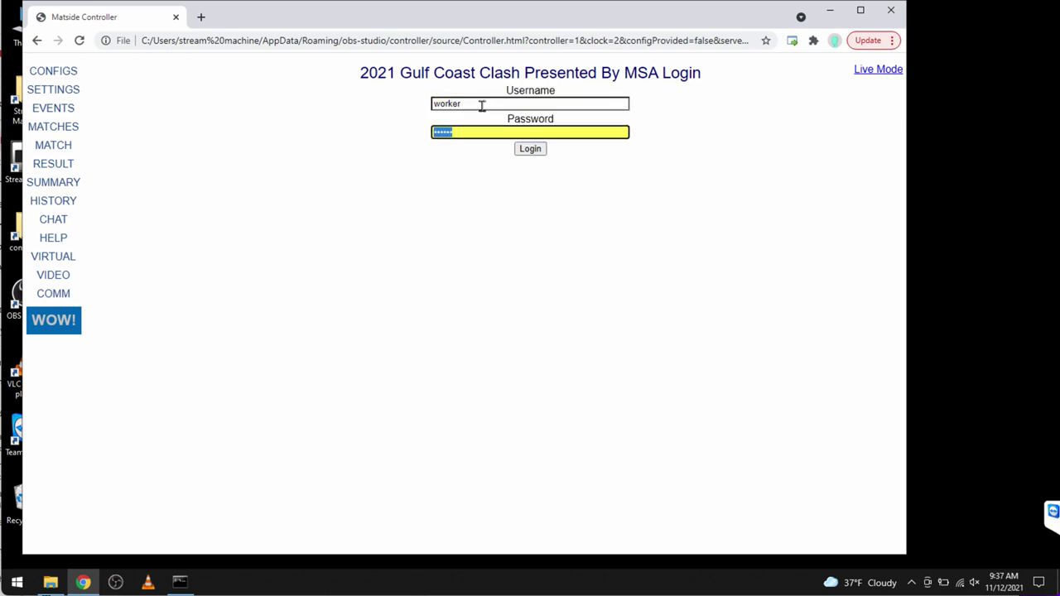
text(••)
click(525, 151)
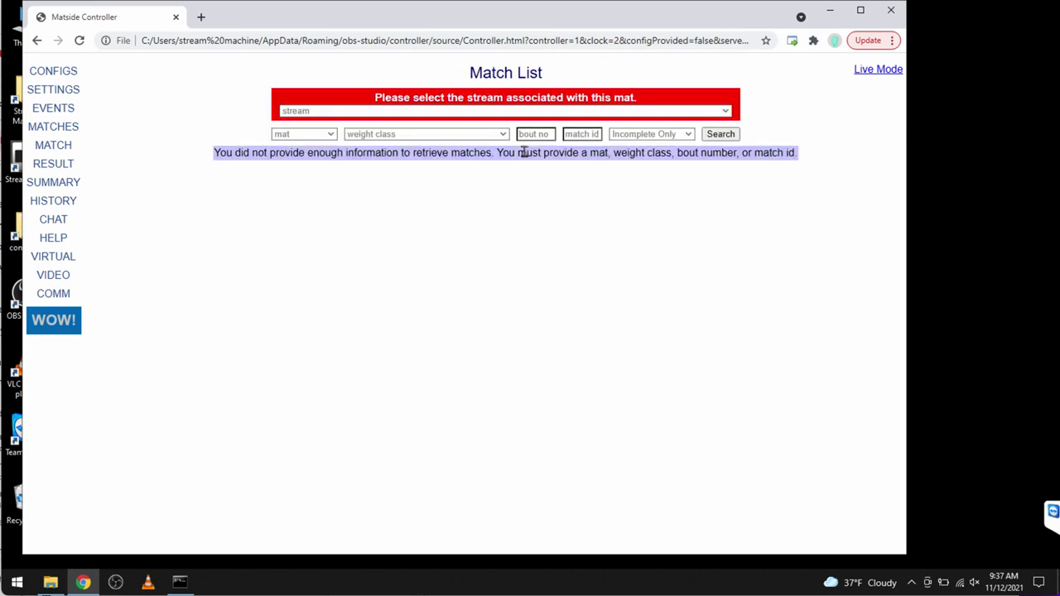
Associate the Mat 1 stream with this mat and filter the match list to Mat 1.
click(402, 111)
click(401, 122)
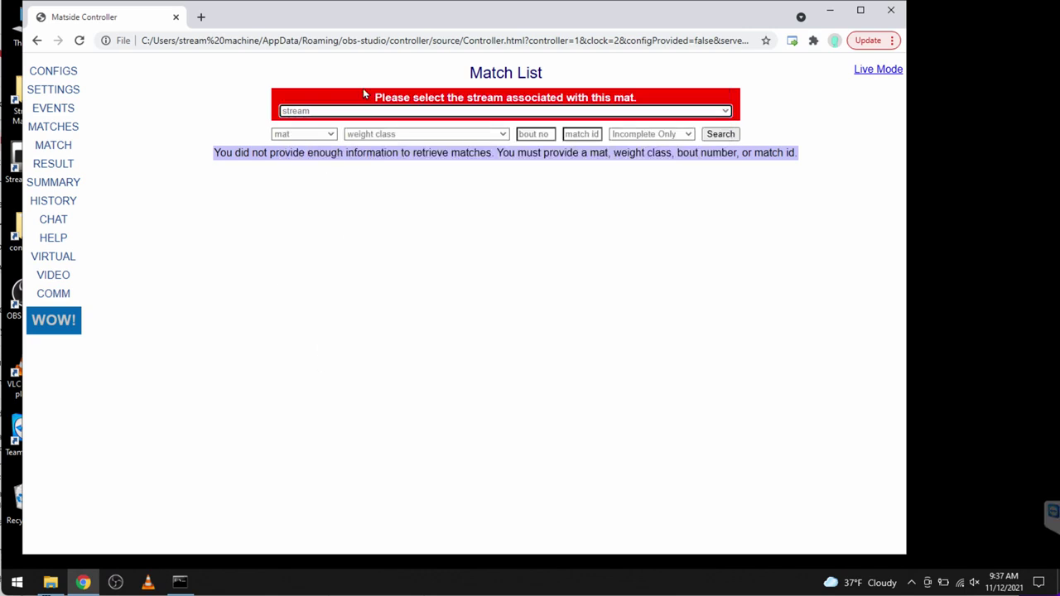
click(367, 111)
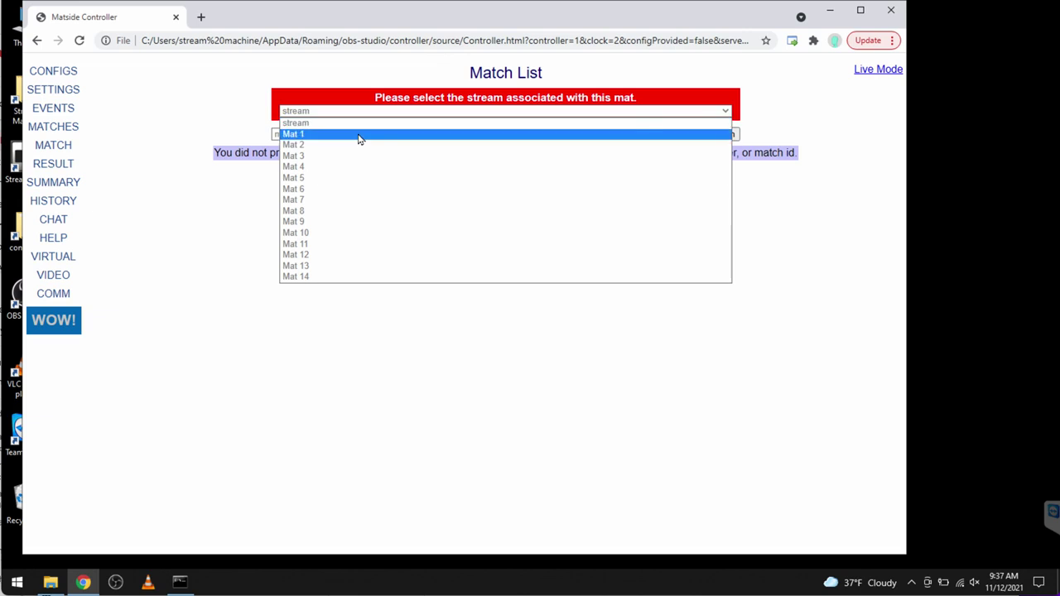
click(358, 136)
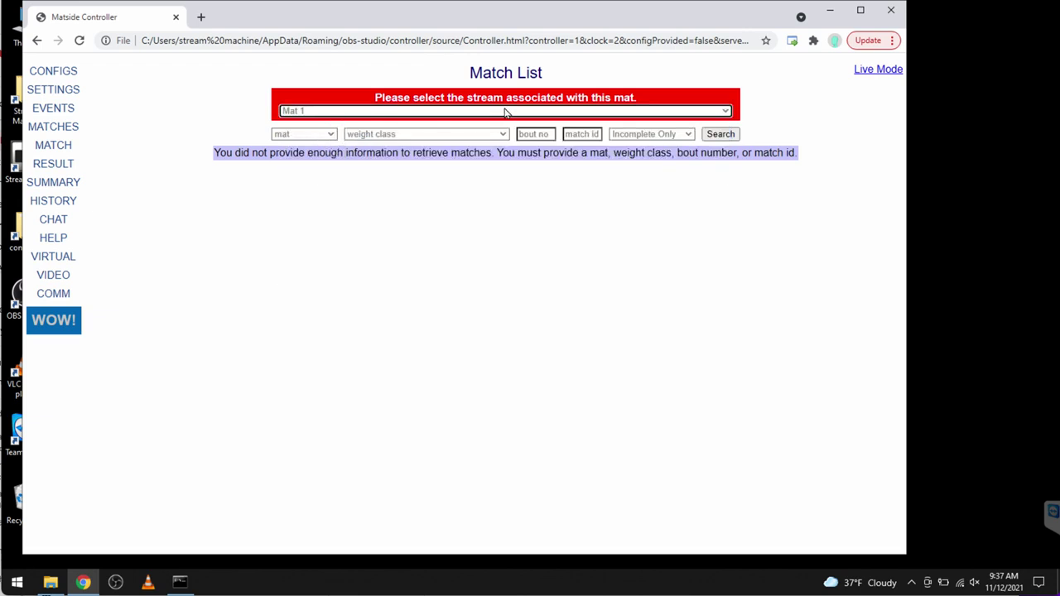
click(332, 136)
click(317, 157)
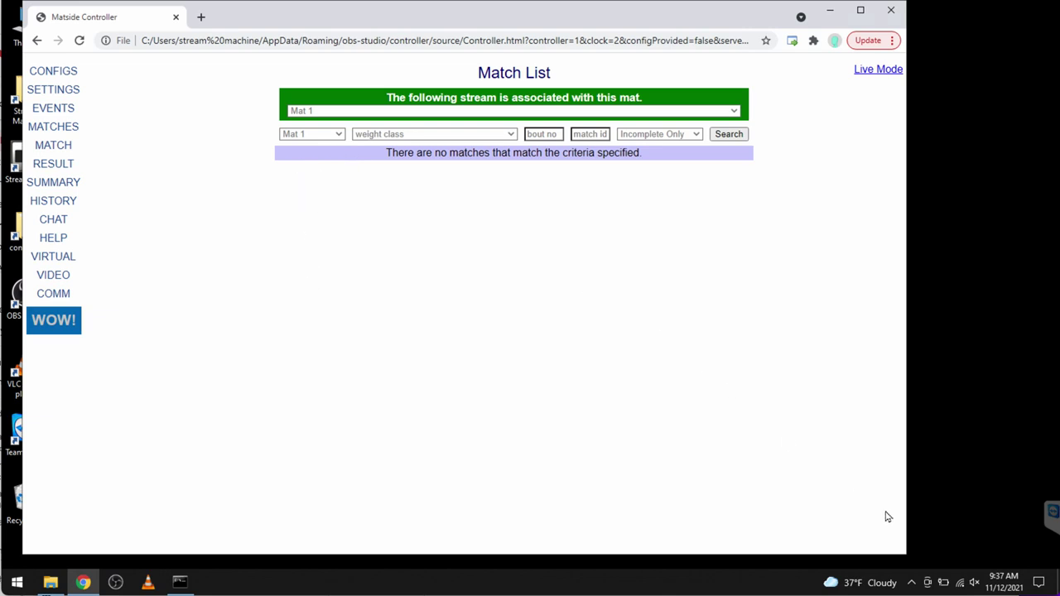
In the controller's video settings, select the Mat 1 stream and assign its broadcast settings to OBS.
click(51, 277)
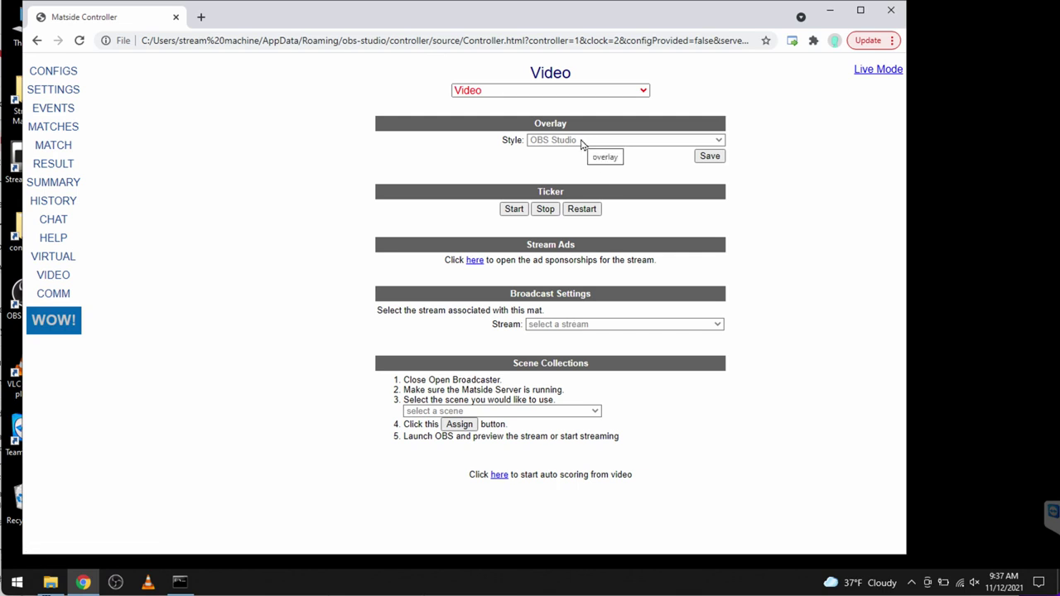
click(585, 324)
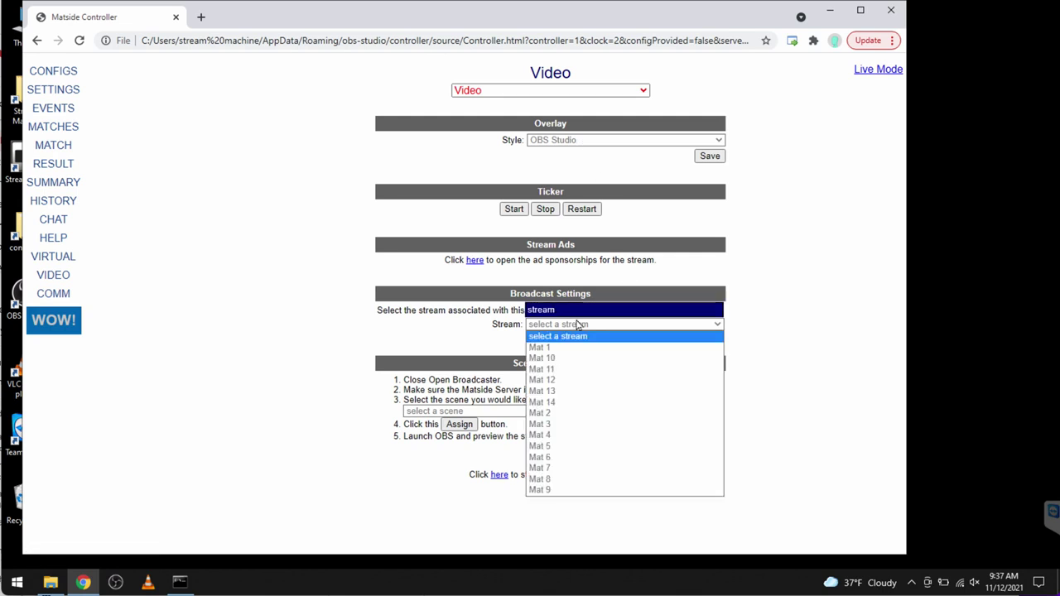
click(564, 348)
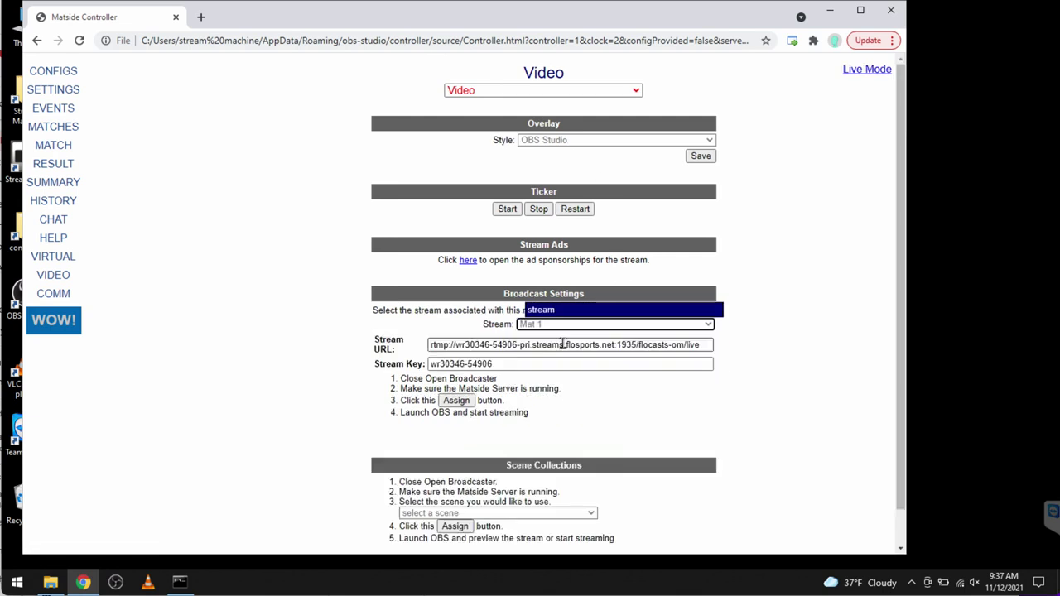
click(455, 401)
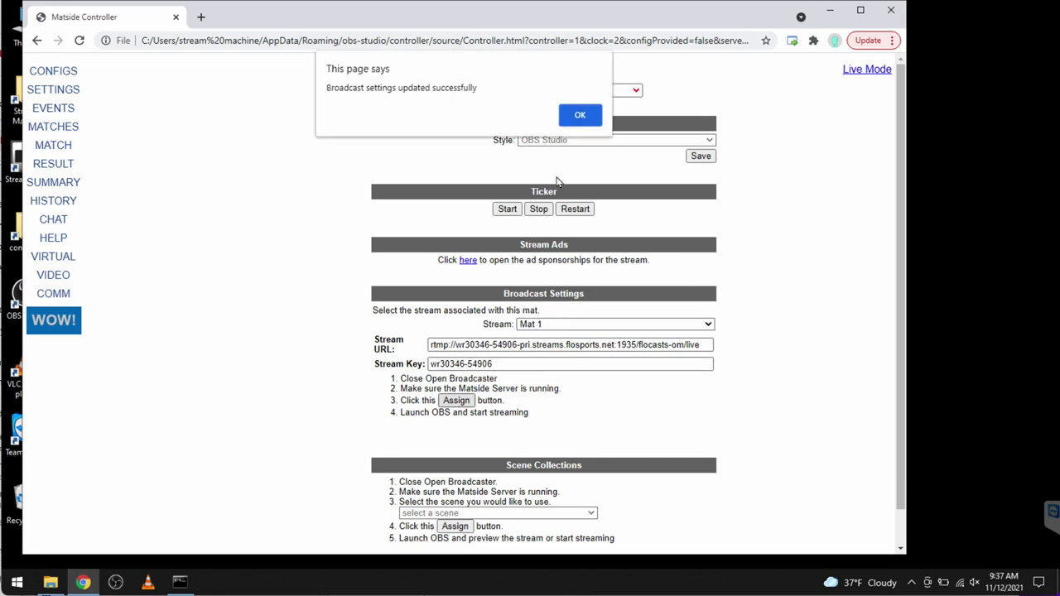
click(577, 116)
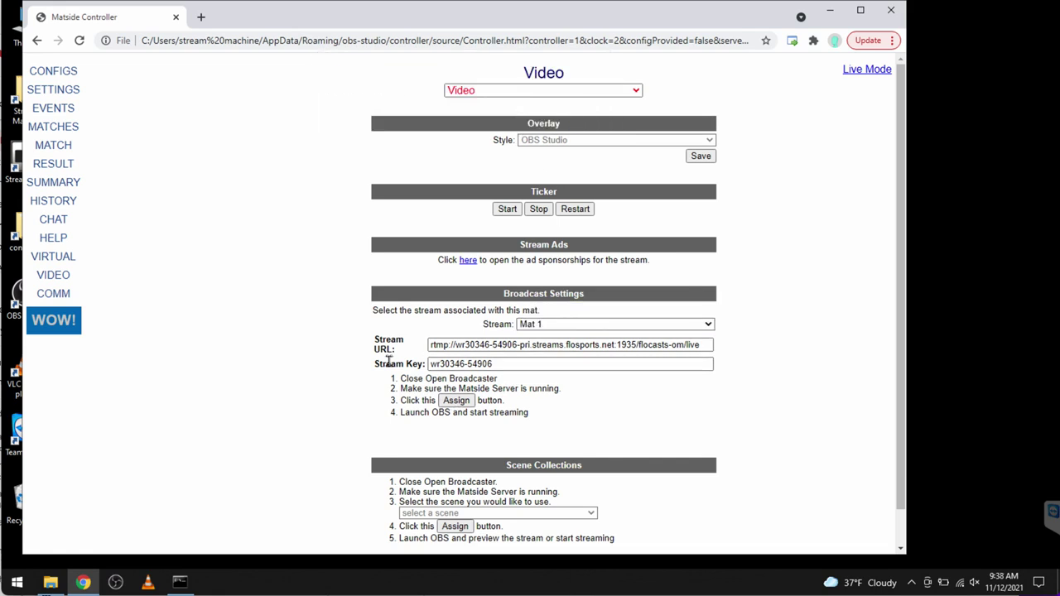
Assign the OBS Studio - Basic scene collection and return to the match list.
scroll(389, 362, down, 1)
click(589, 475)
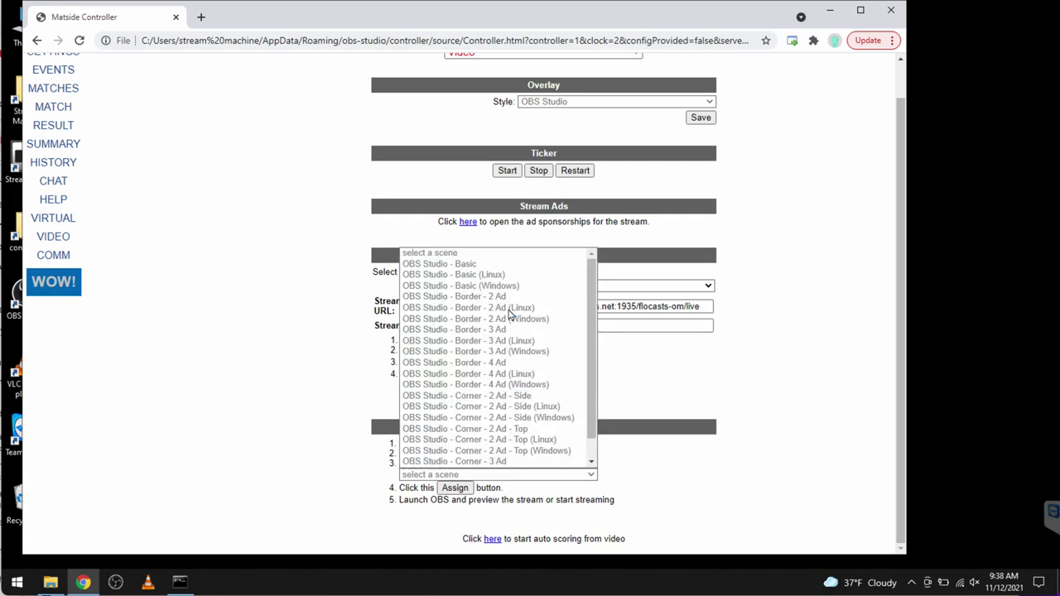
click(494, 264)
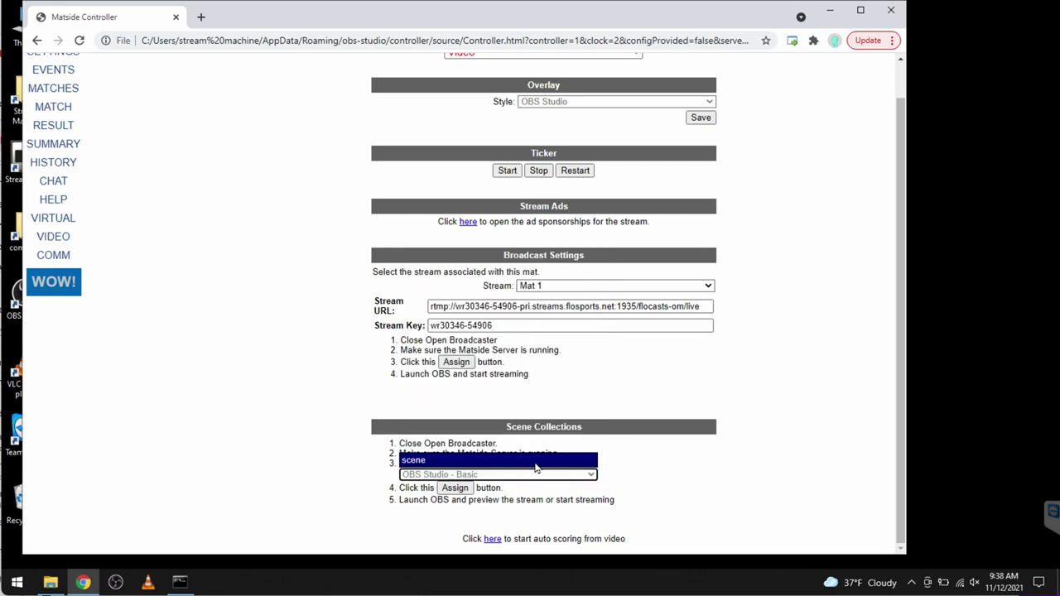
click(466, 489)
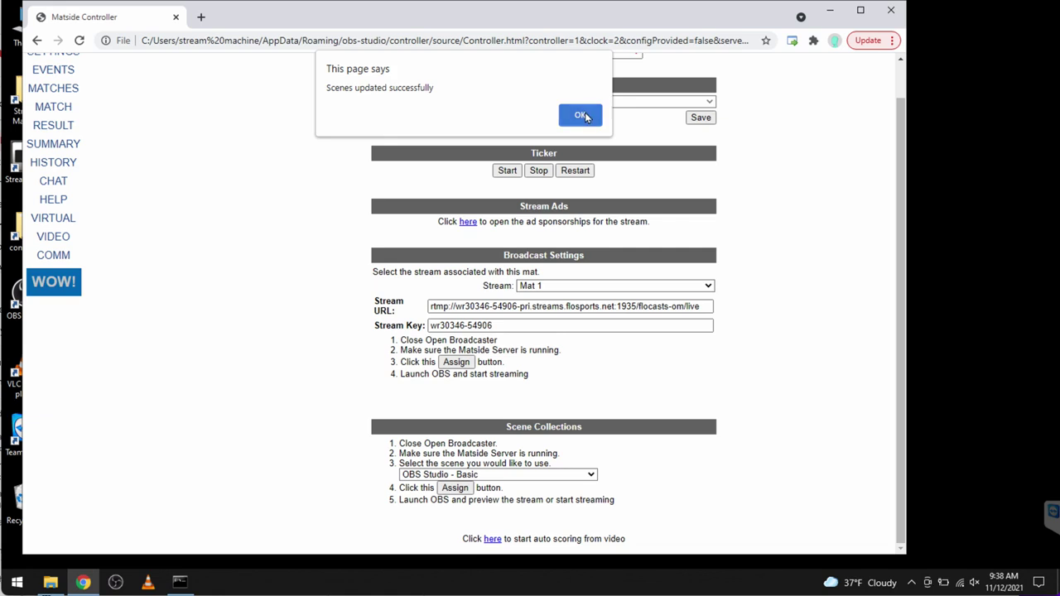
click(580, 115)
scroll(305, 196, up, 1)
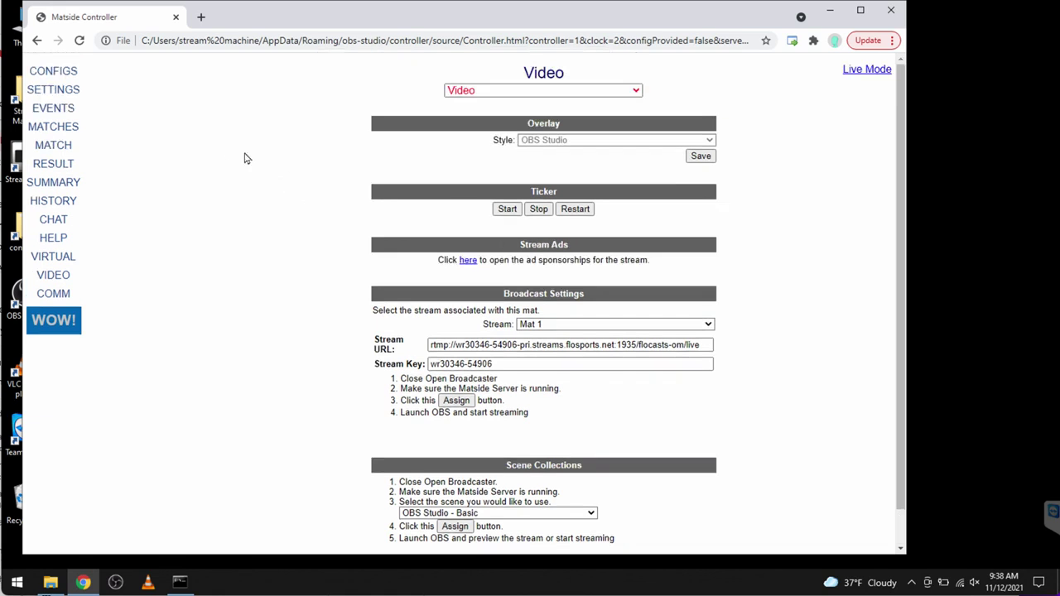
click(53, 126)
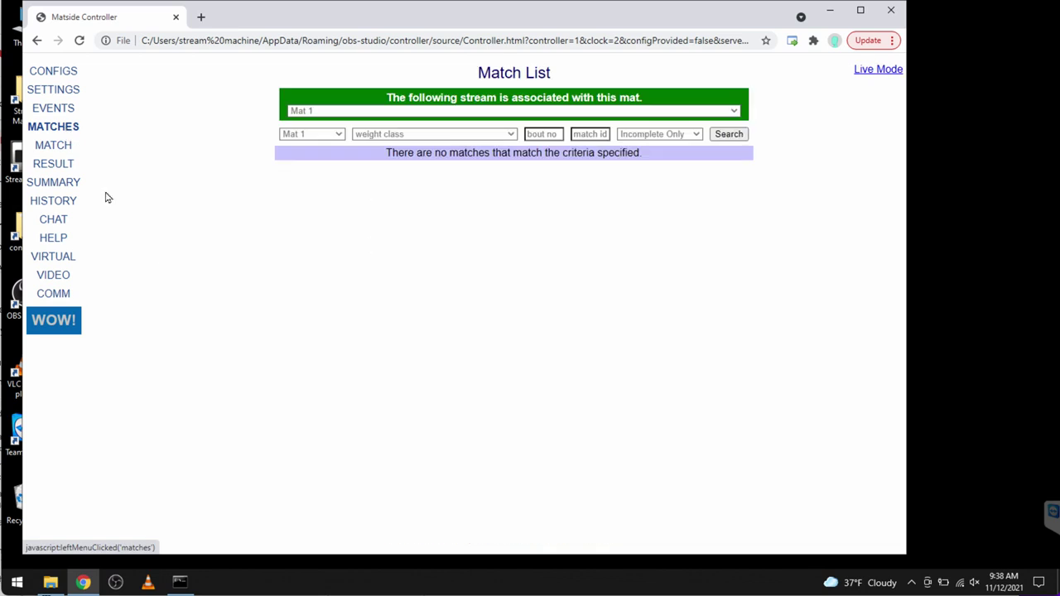
Switch to OBS Studio, install the 27.1.3 update and relaunch the program.
click(116, 583)
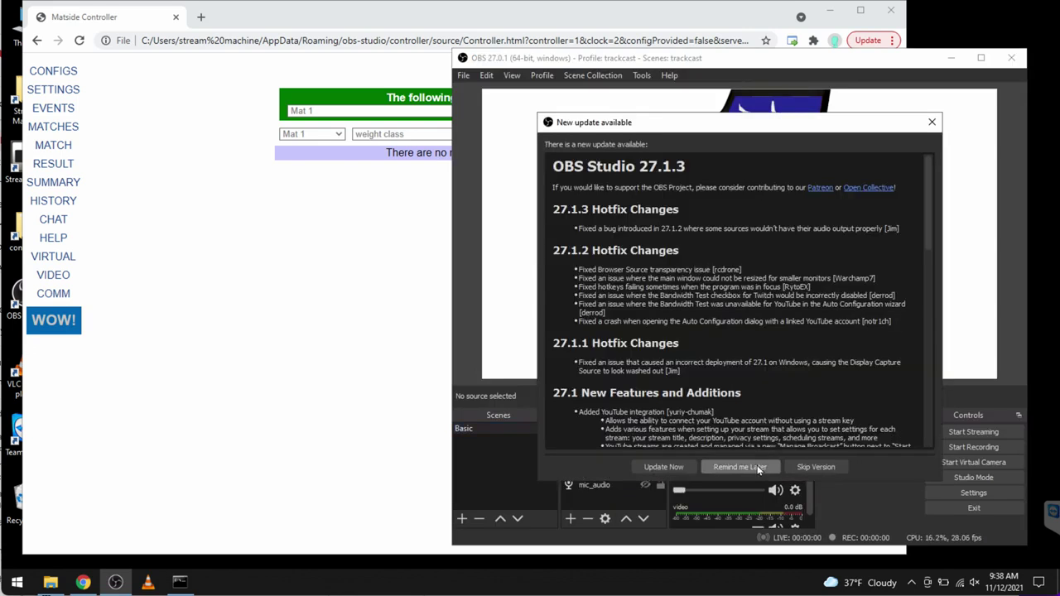
click(679, 471)
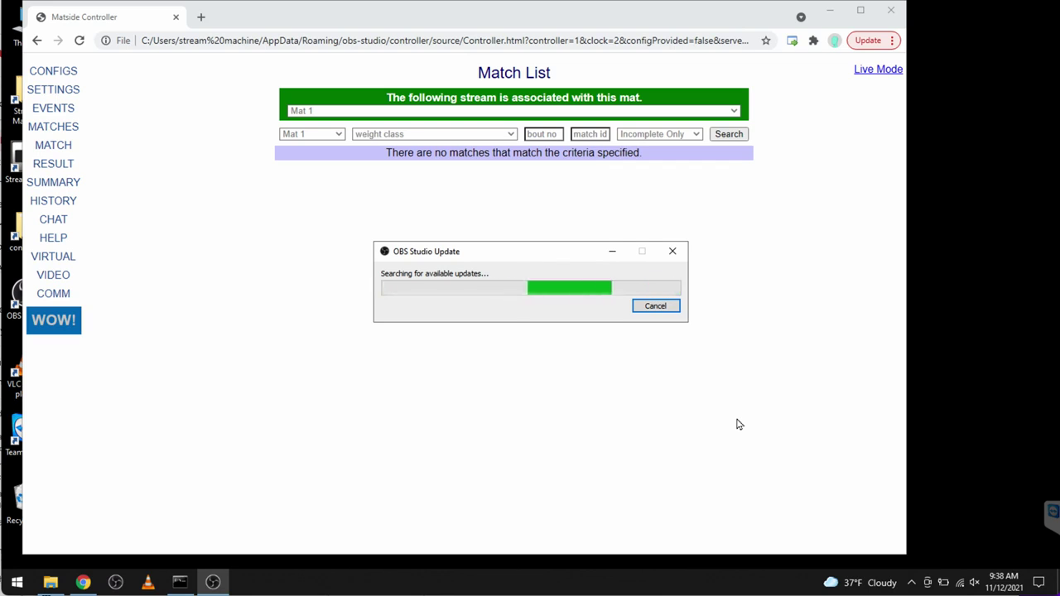
click(16, 582)
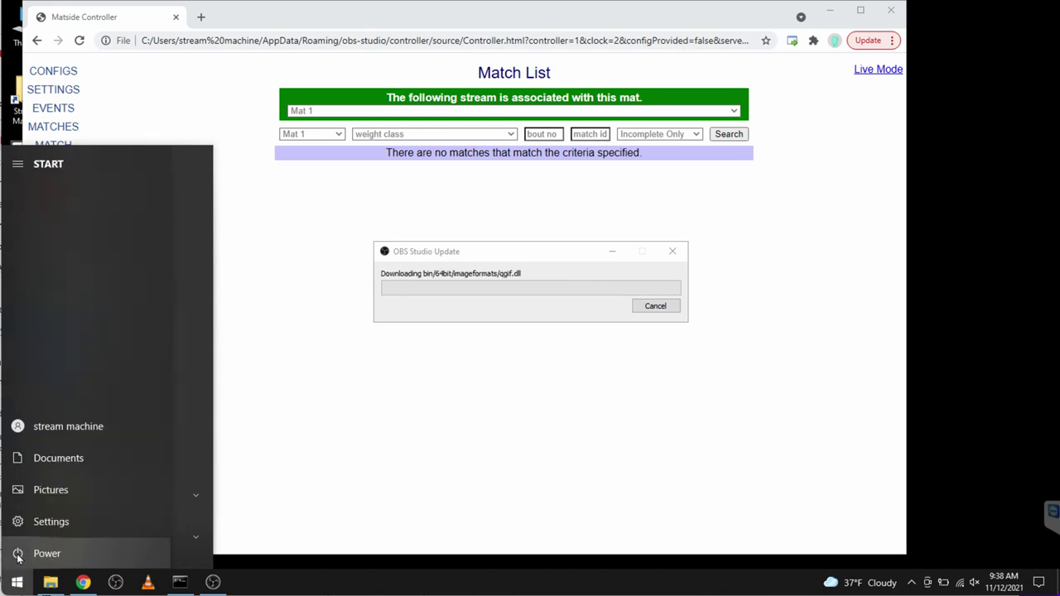
click(398, 502)
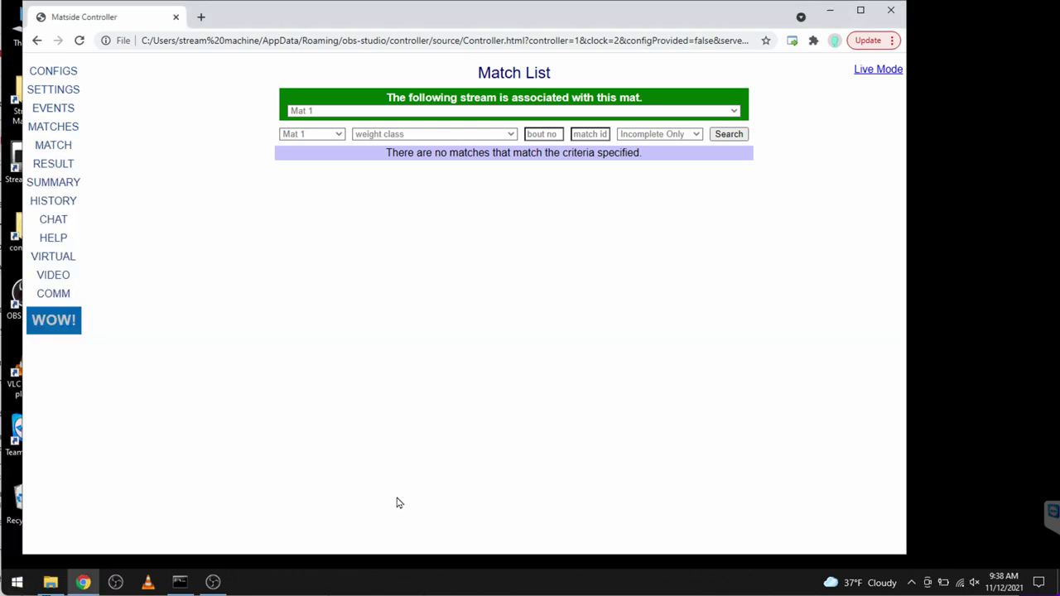
click(214, 581)
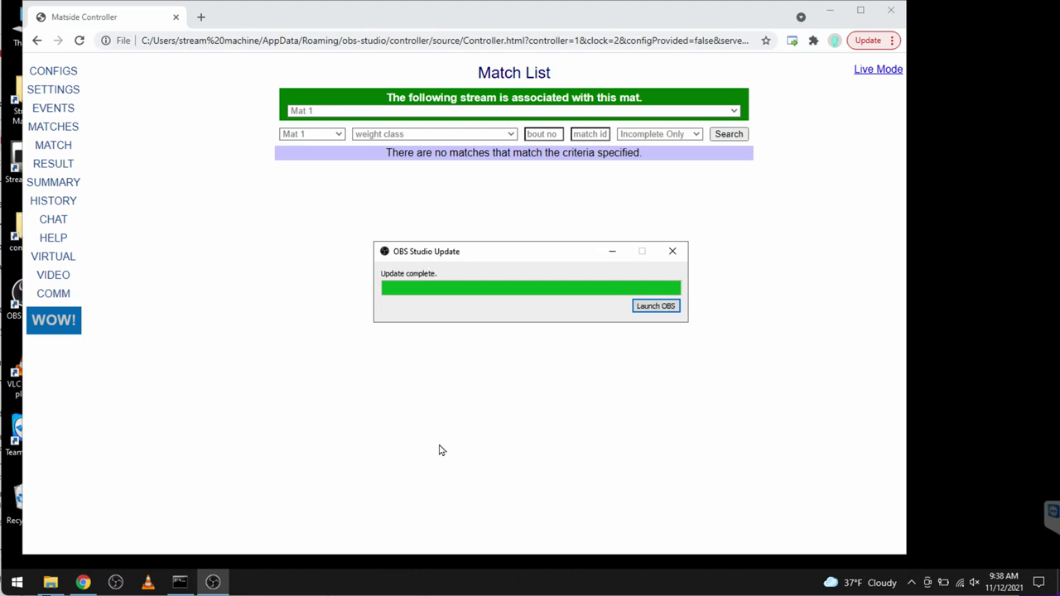
click(643, 307)
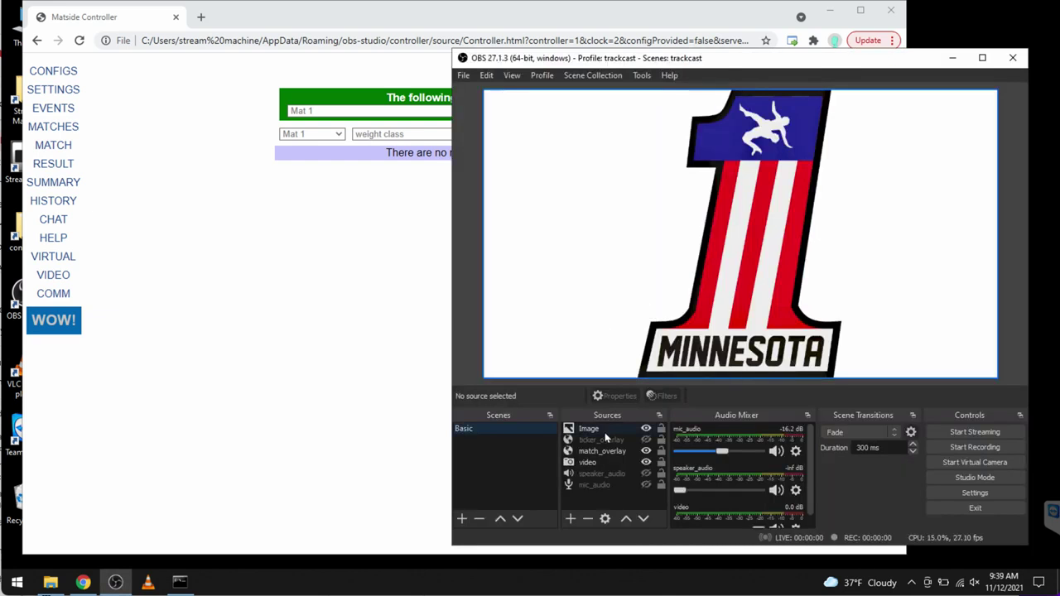
Remove the Image source from the Basic scene and make the ticker_overlay source visible.
click(589, 76)
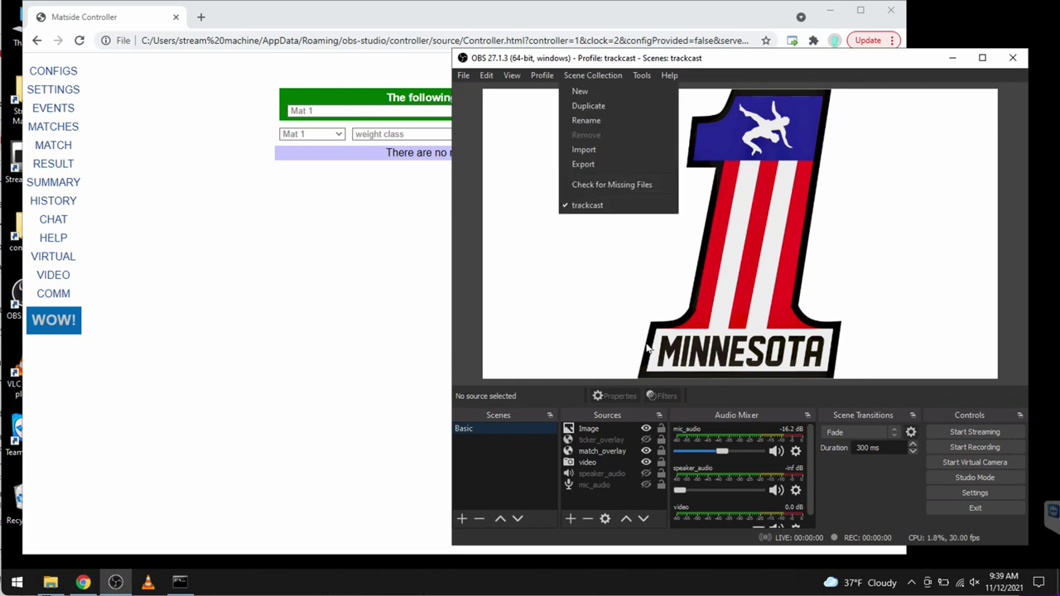
click(602, 430)
right_click(601, 430)
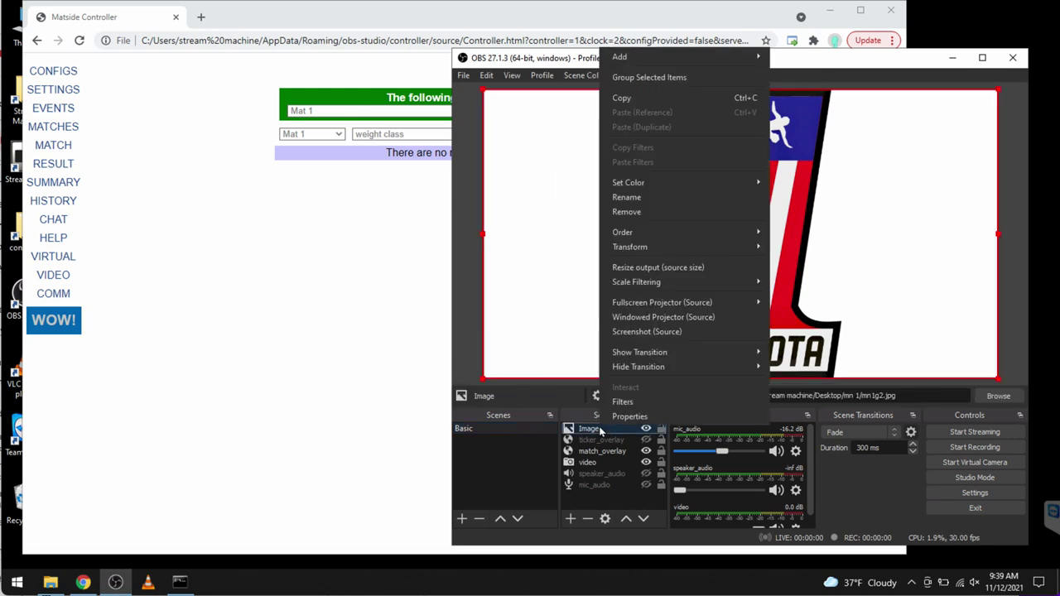
click(629, 214)
click(774, 322)
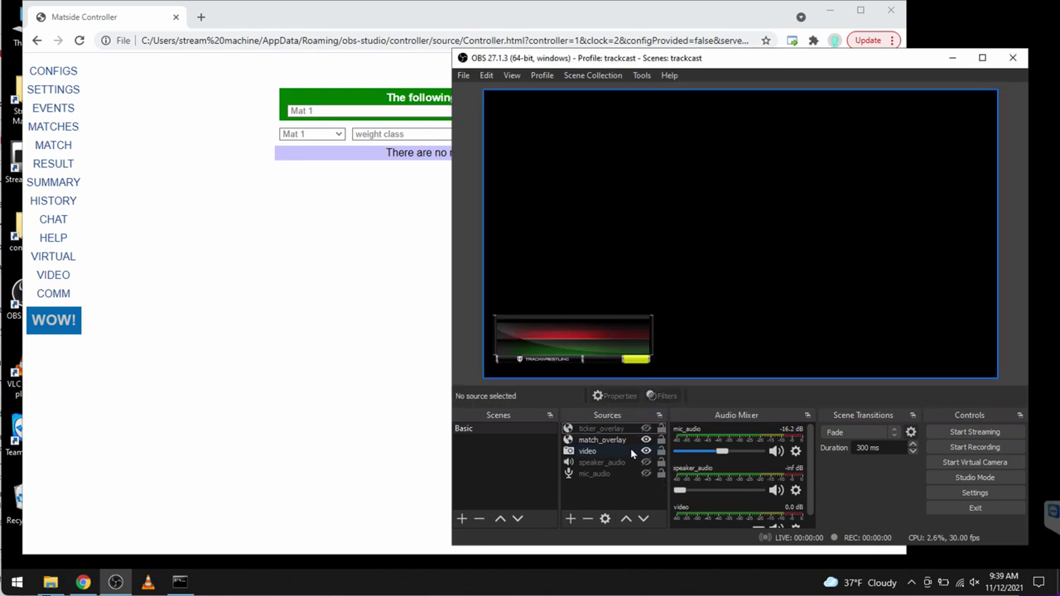
click(646, 429)
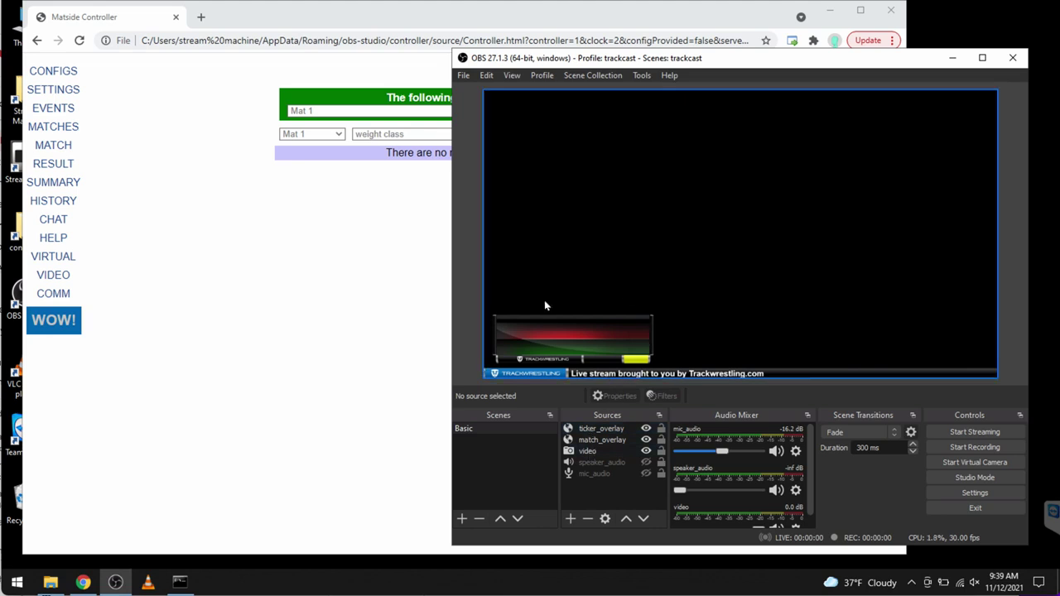
Open the OBS stream settings and reveal the stream key.
click(967, 495)
click(459, 125)
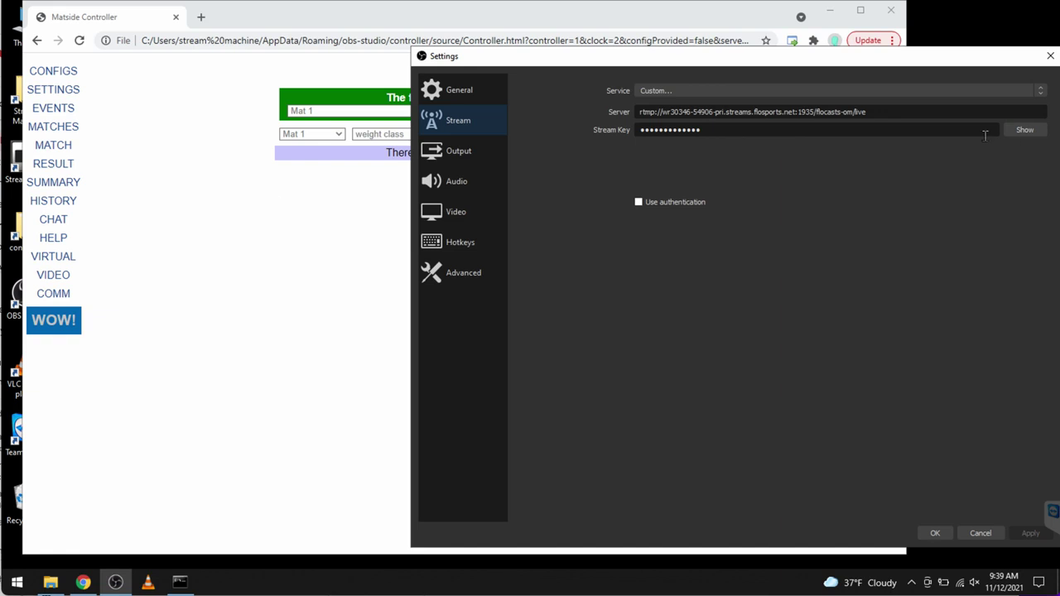
click(1026, 130)
Compare the OBS server URL and stream key with the controller's Mat 1 broadcast settings, and return the controller to the match list.
click(266, 249)
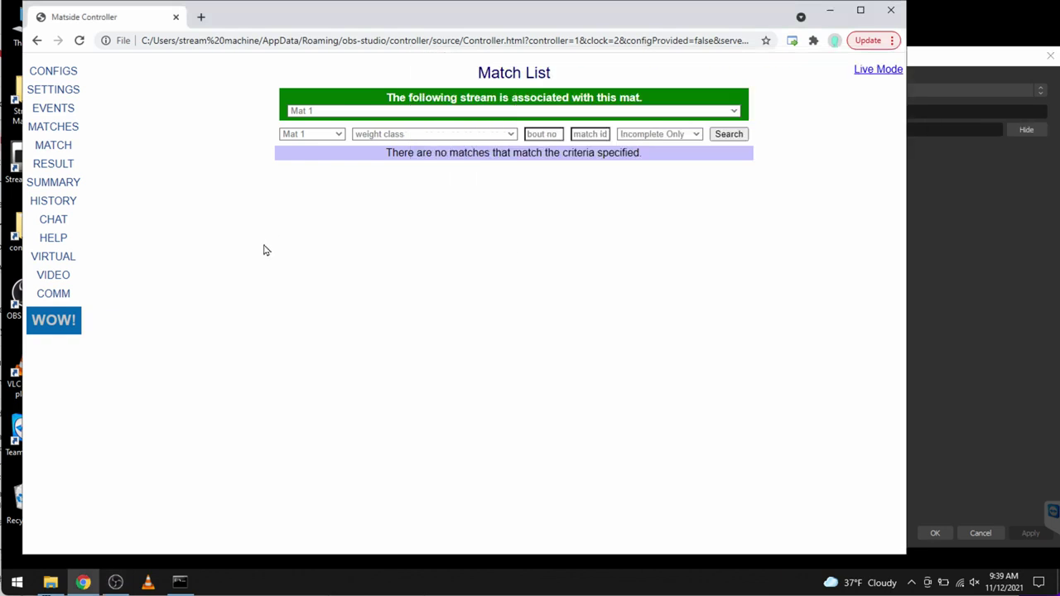
click(53, 275)
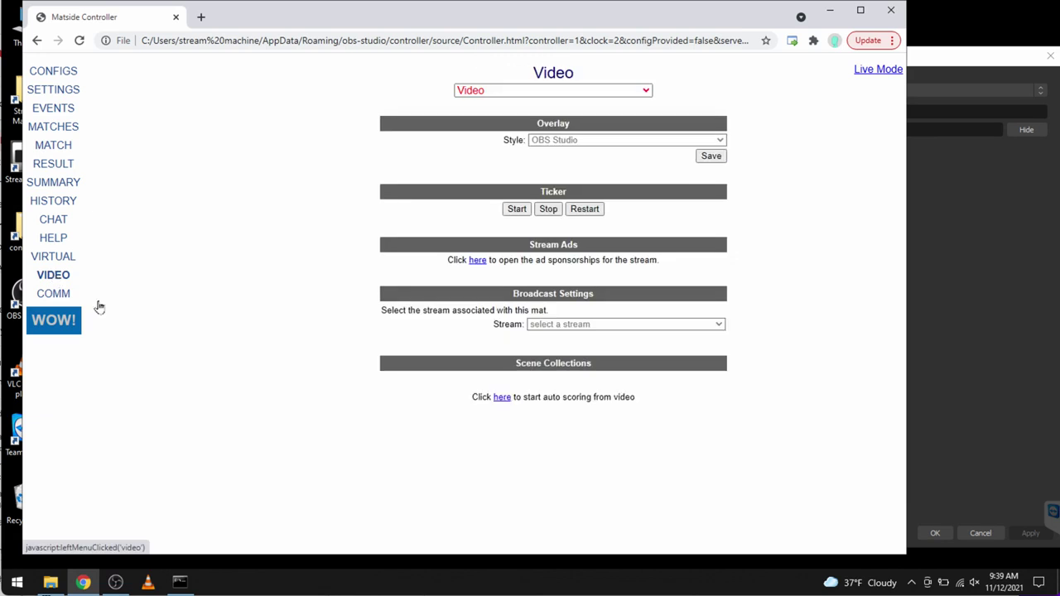
click(544, 326)
click(542, 347)
click(947, 354)
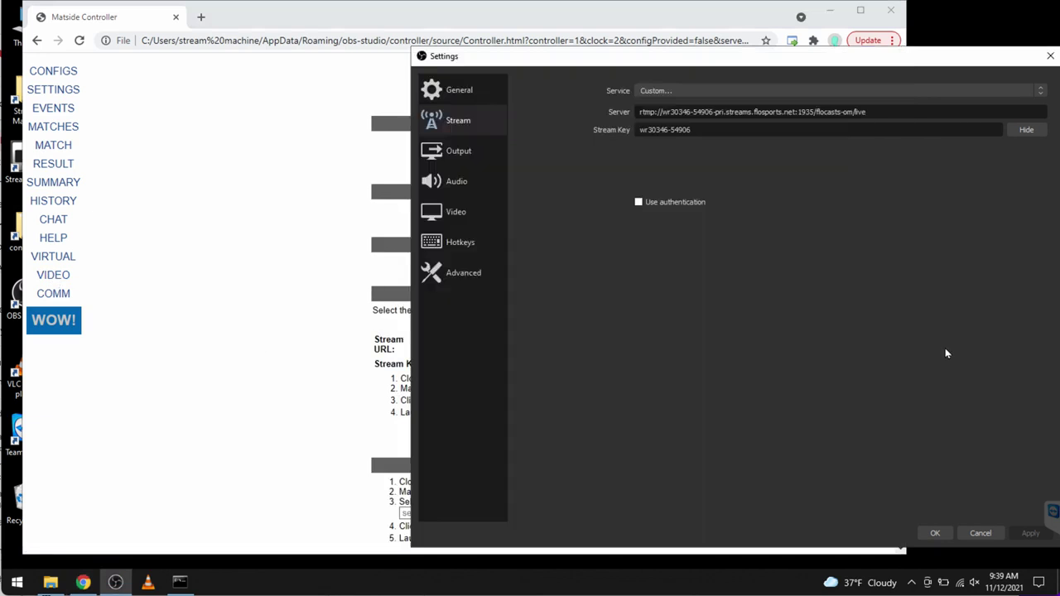
drag(797, 66, 991, 78)
click(573, 62)
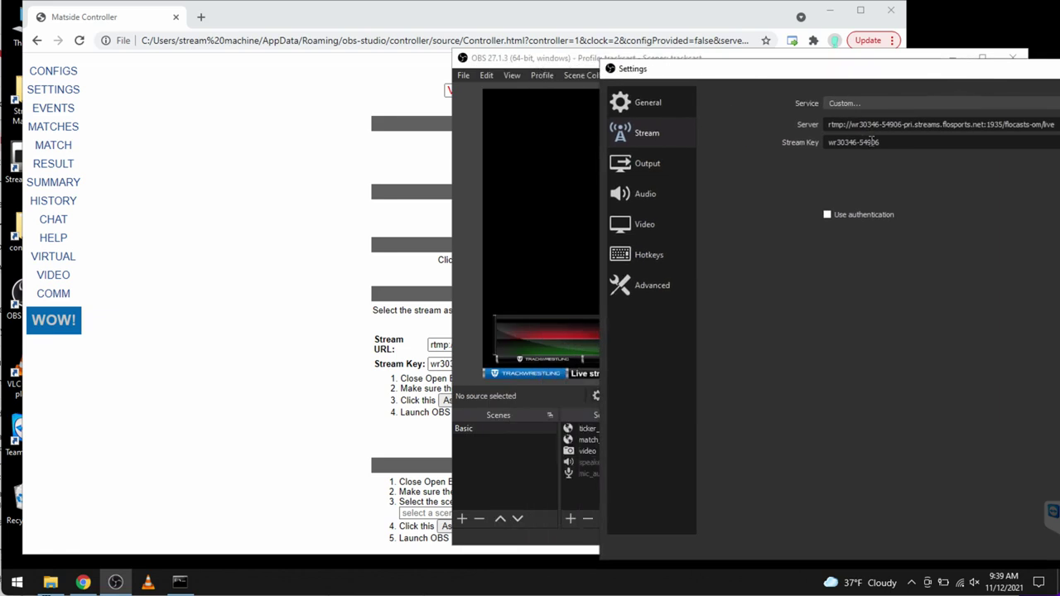
click(339, 312)
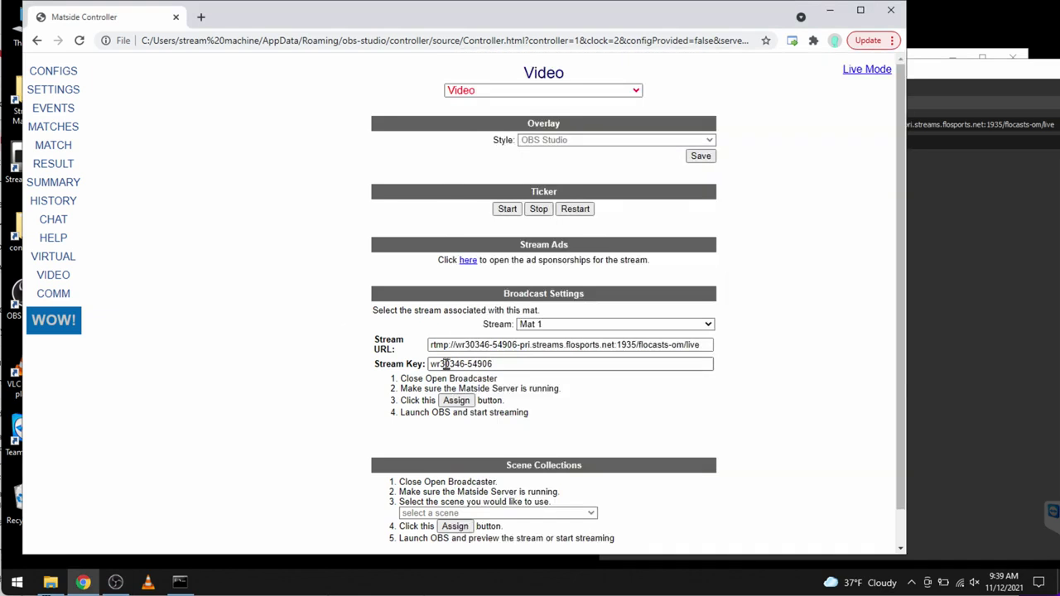
click(57, 129)
click(952, 295)
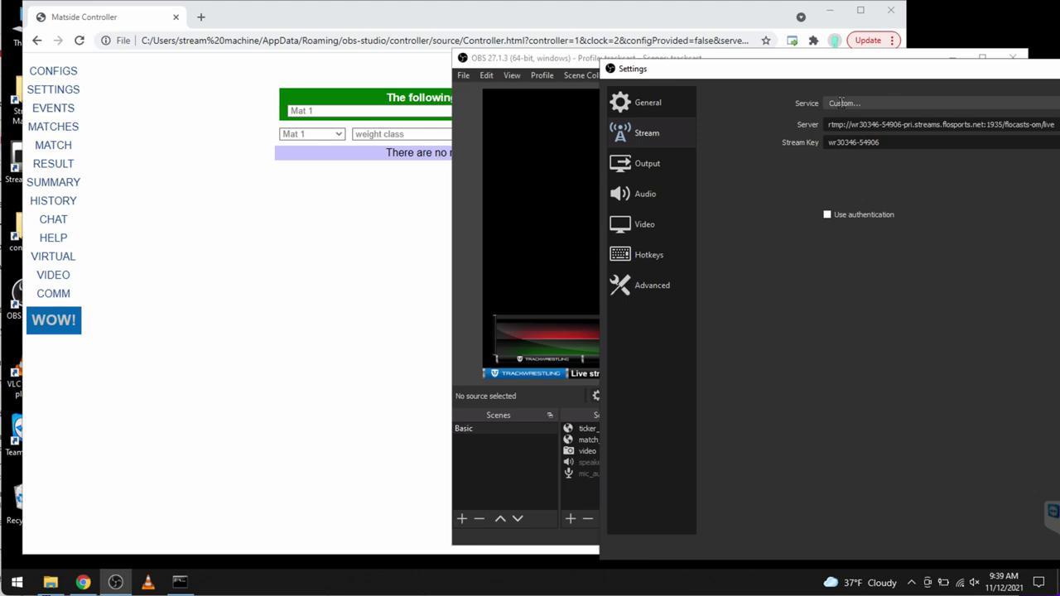
Set the OBS streaming output bitrate to 1500 Kbps and apply the change.
drag(847, 80, 593, 81)
click(383, 163)
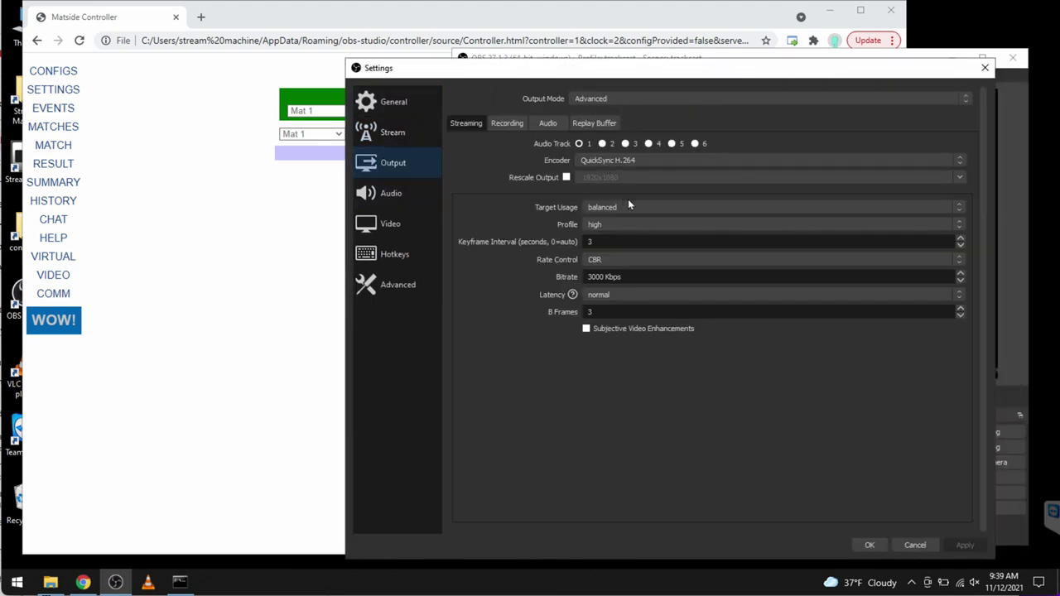
click(960, 282)
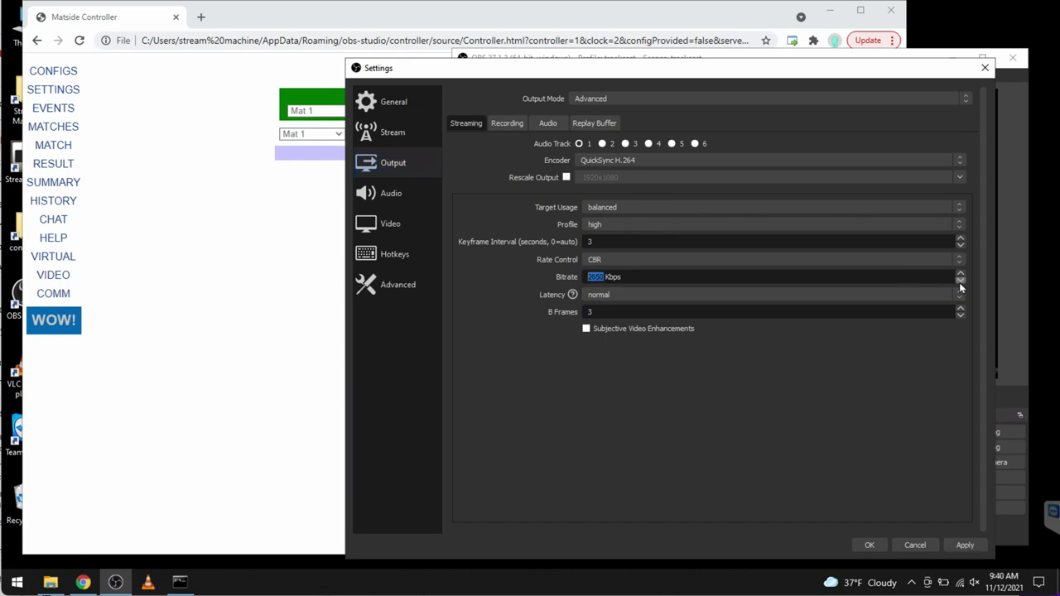
click(961, 282)
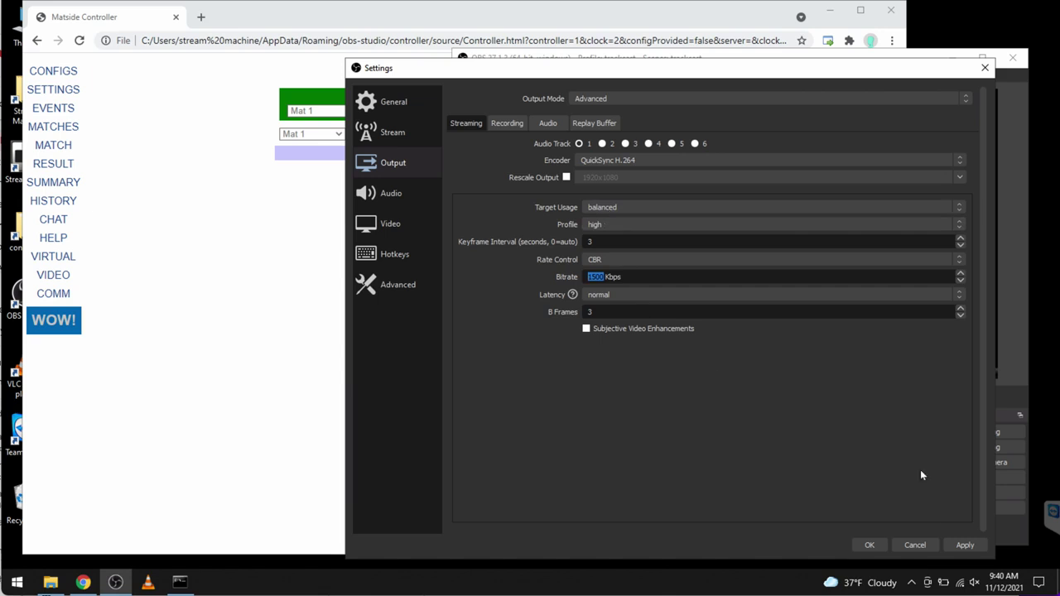
click(963, 548)
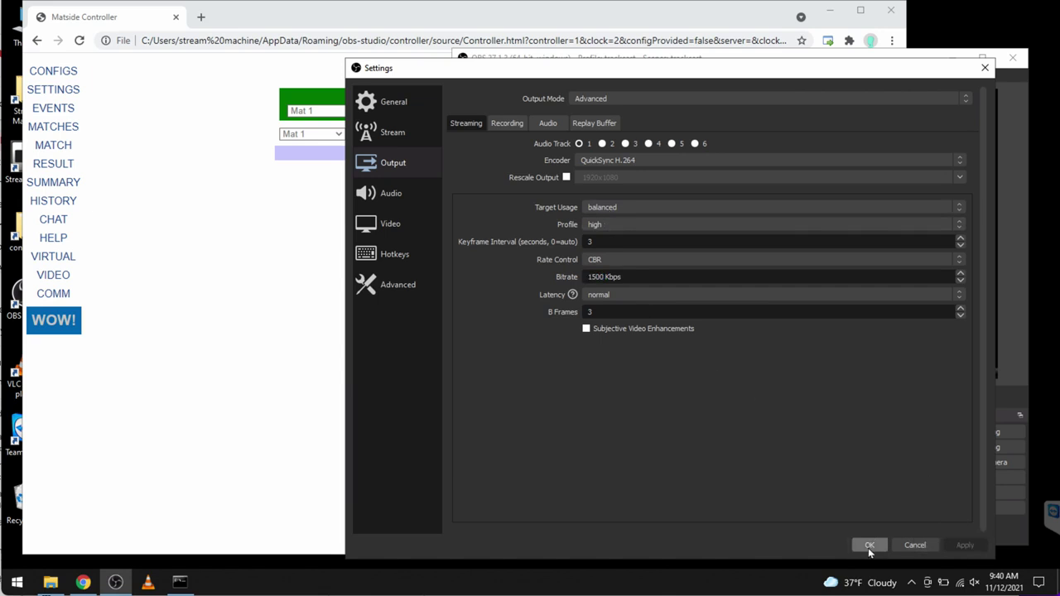
Review the canvas resolution, output resolution and frame rate in the OBS video settings, and close the settings.
click(396, 262)
click(390, 227)
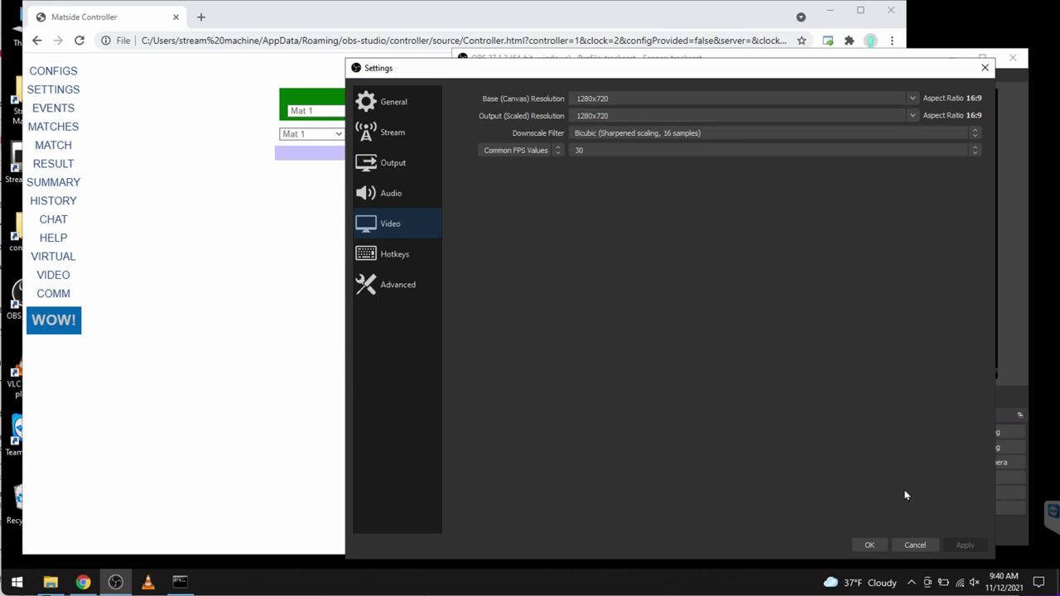
click(869, 546)
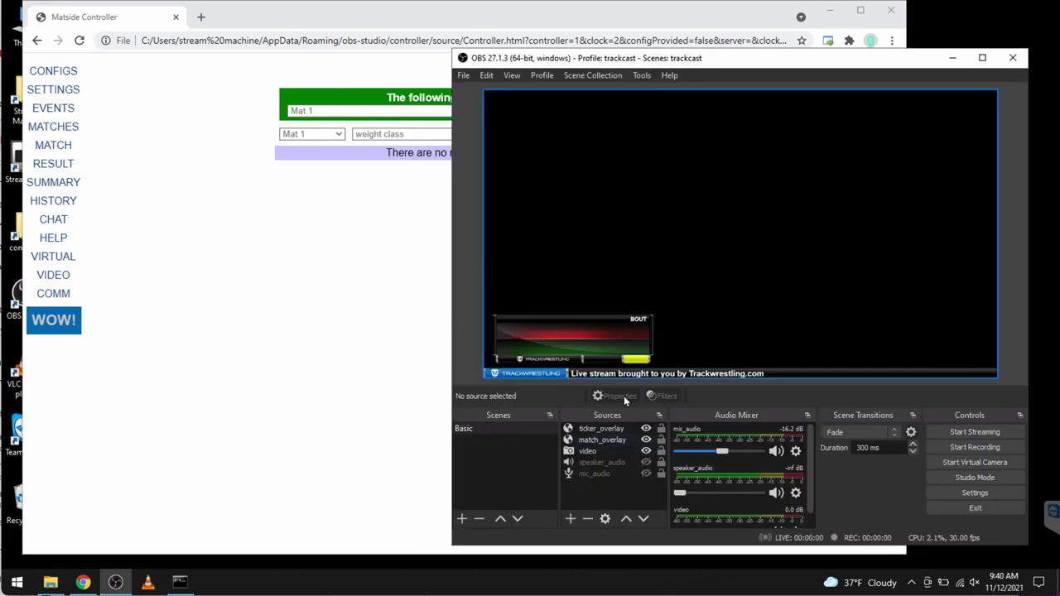
Try to start streaming from OBS and dismiss the resulting connection dialog.
click(993, 433)
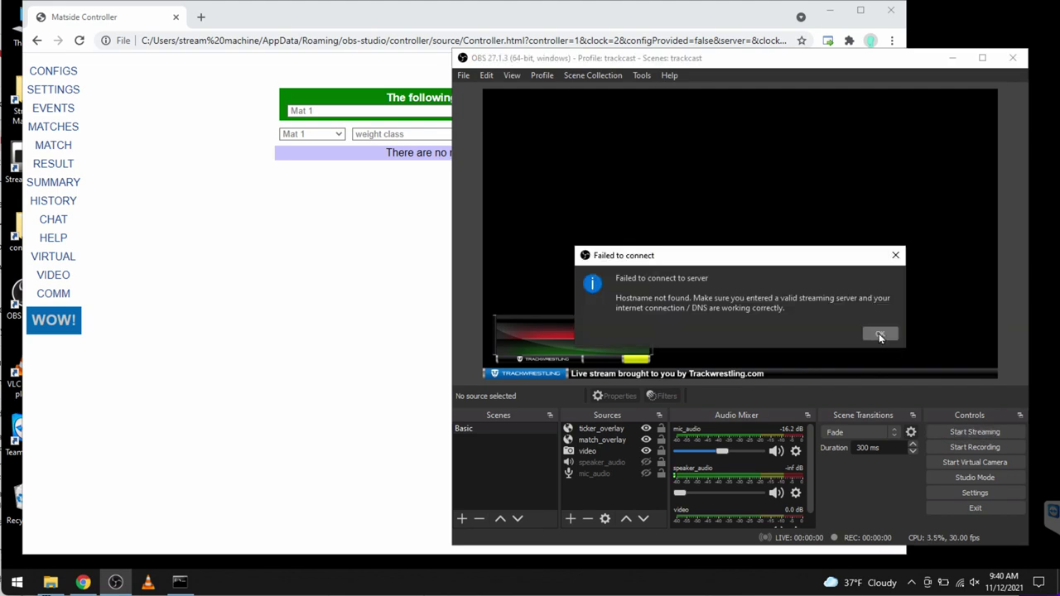
click(881, 336)
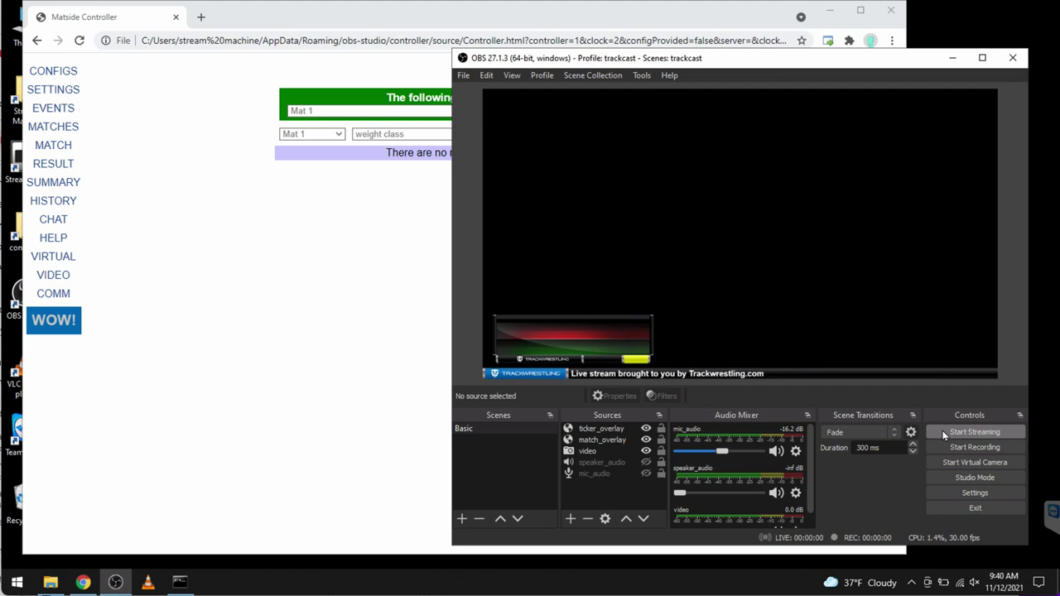
Set the video source's device to c922 Pro Stream Webcam with a custom resolution of 1920x1080.
click(611, 453)
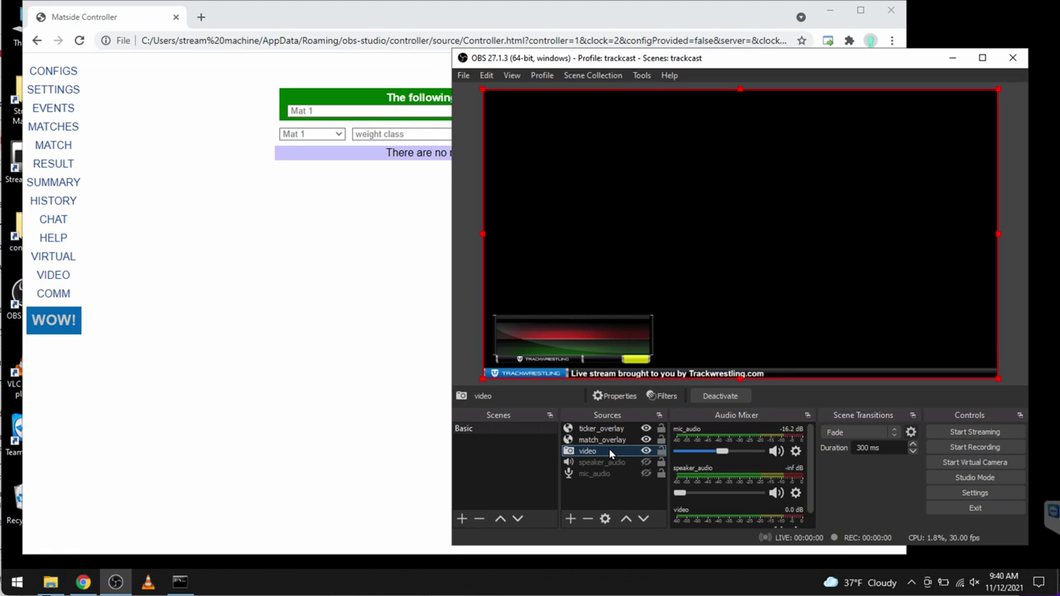
click(623, 398)
click(685, 344)
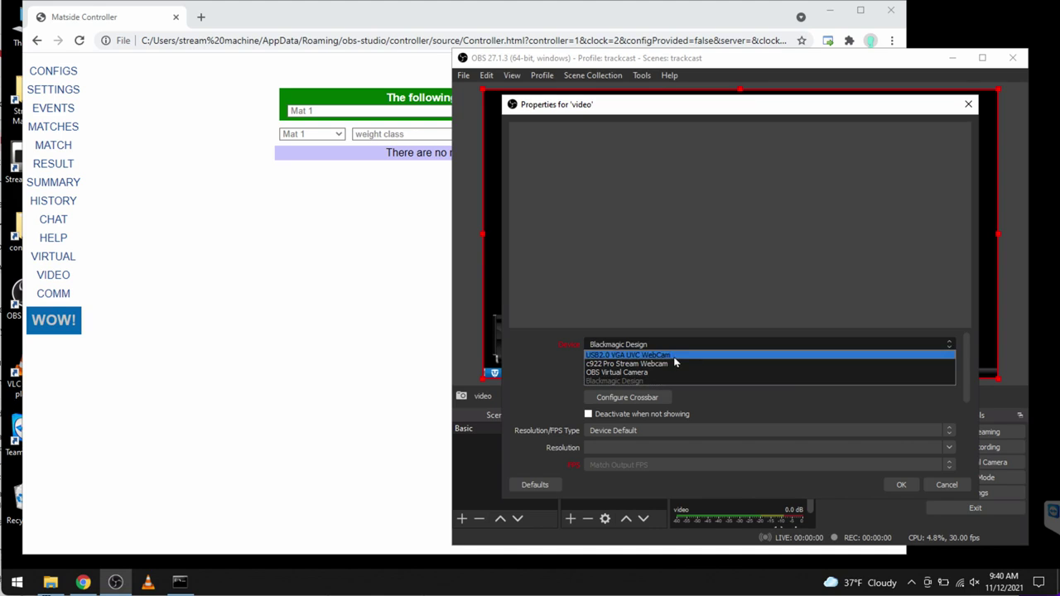
click(673, 364)
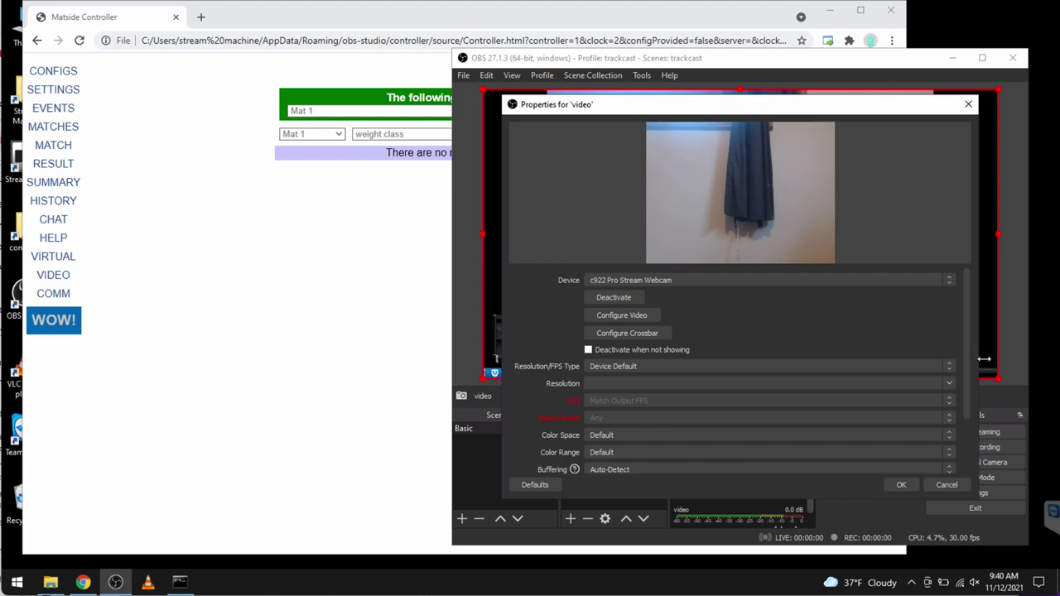
click(953, 367)
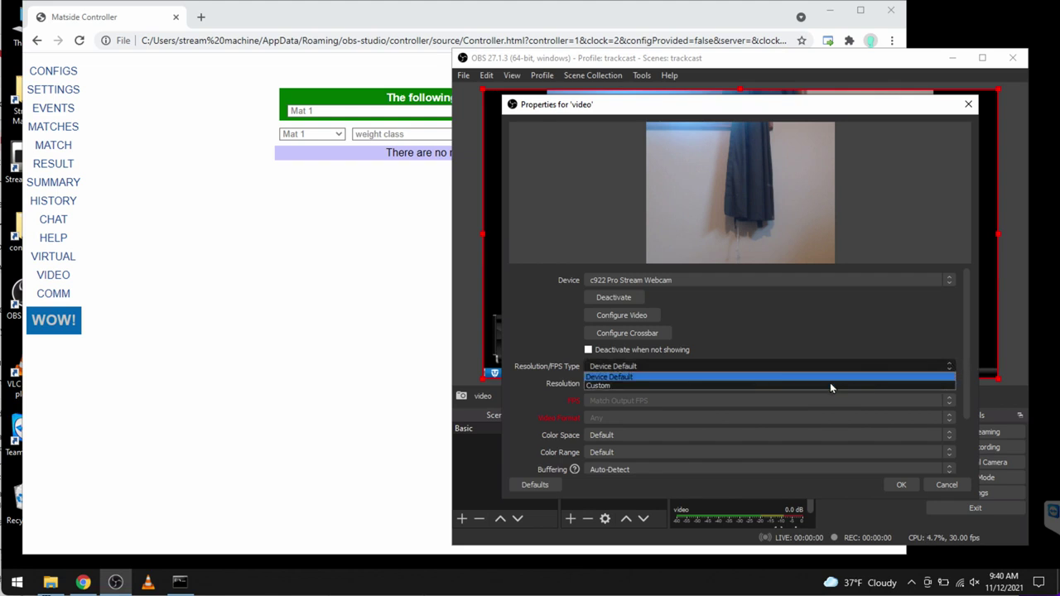
click(830, 385)
click(953, 384)
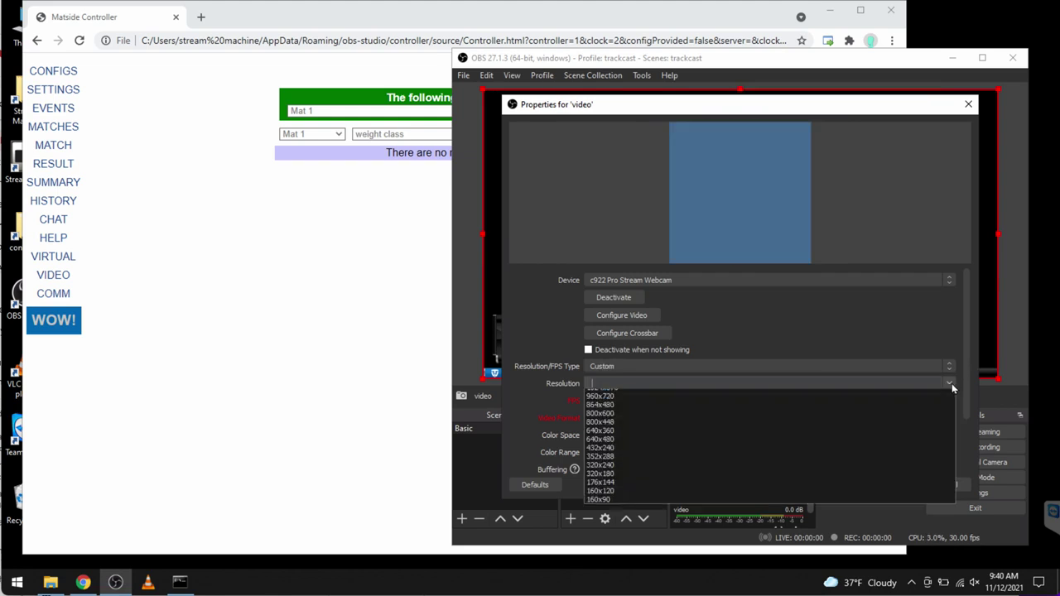
click(811, 406)
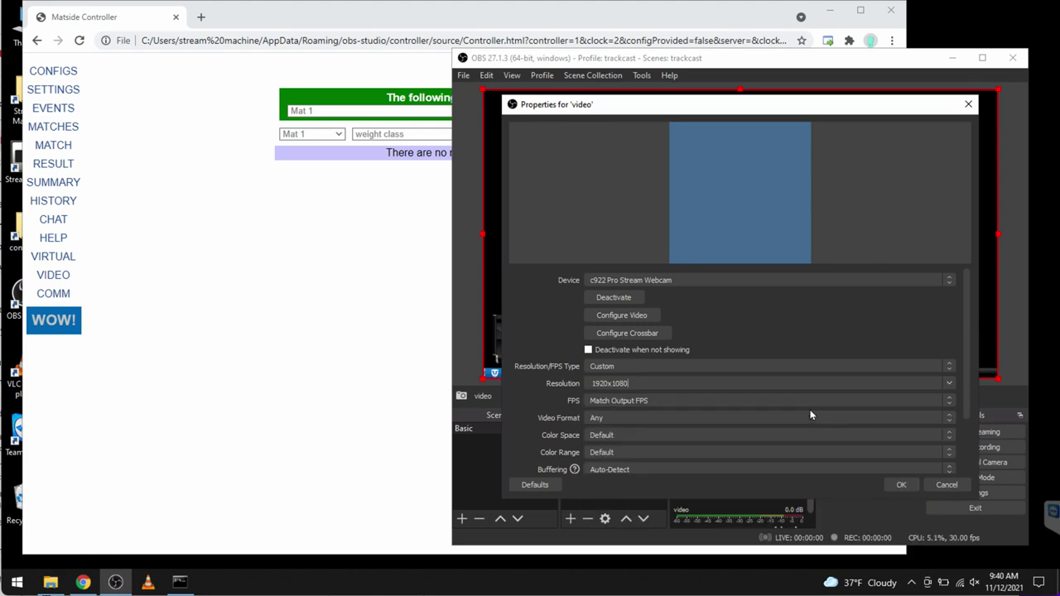
click(901, 485)
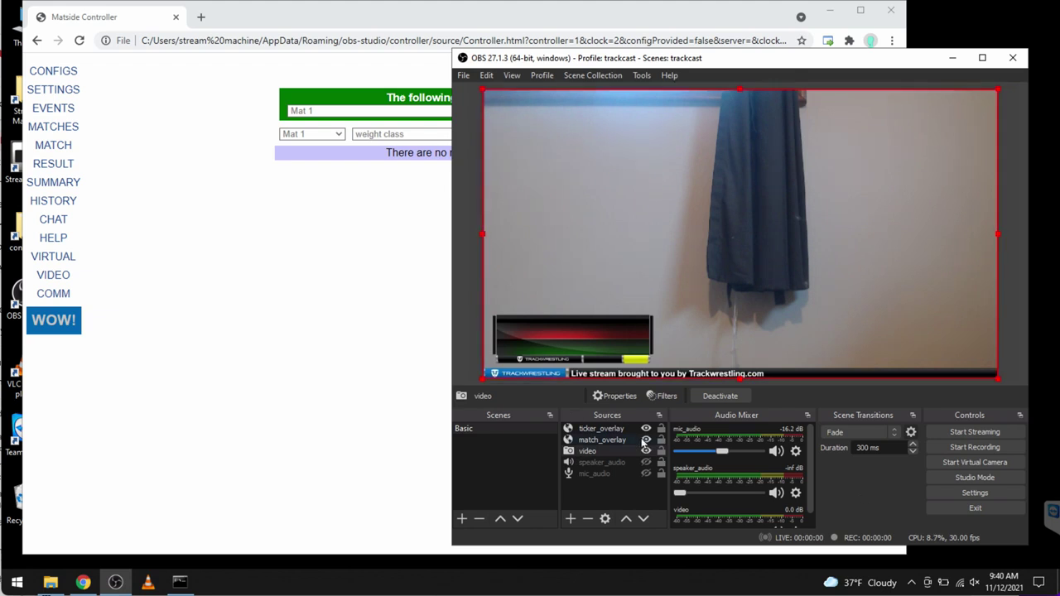
Reopen the video source's properties to review the available devices, keeping c922 Pro Stream Webcam selected.
click(615, 396)
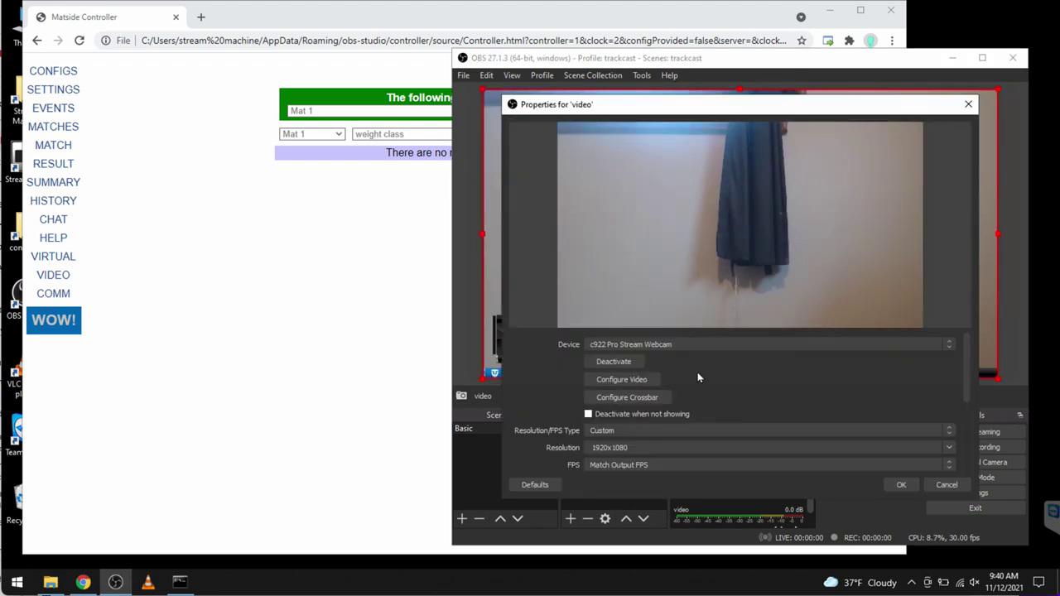
click(698, 344)
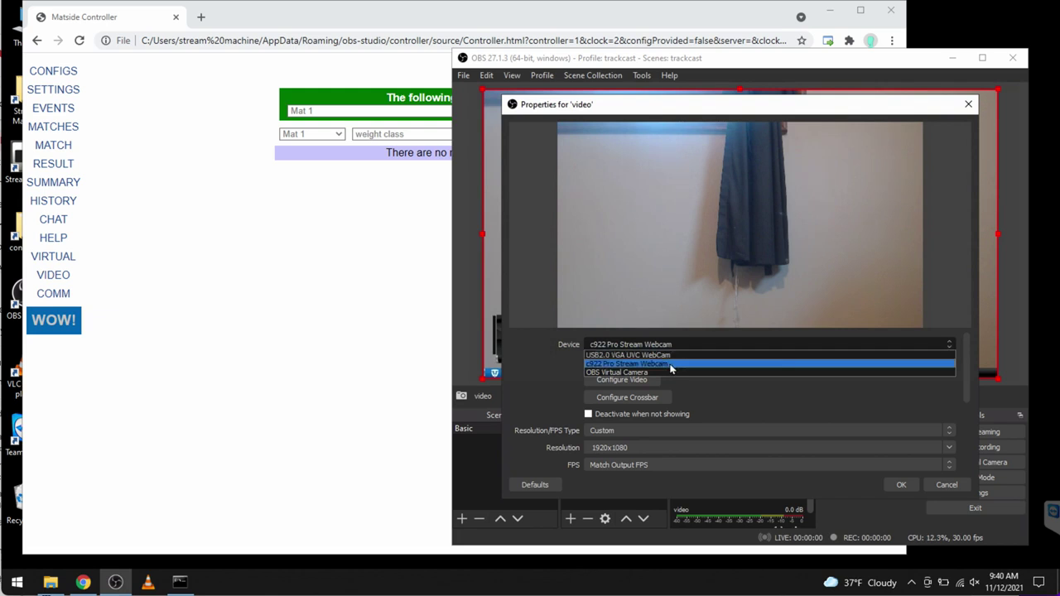
click(673, 365)
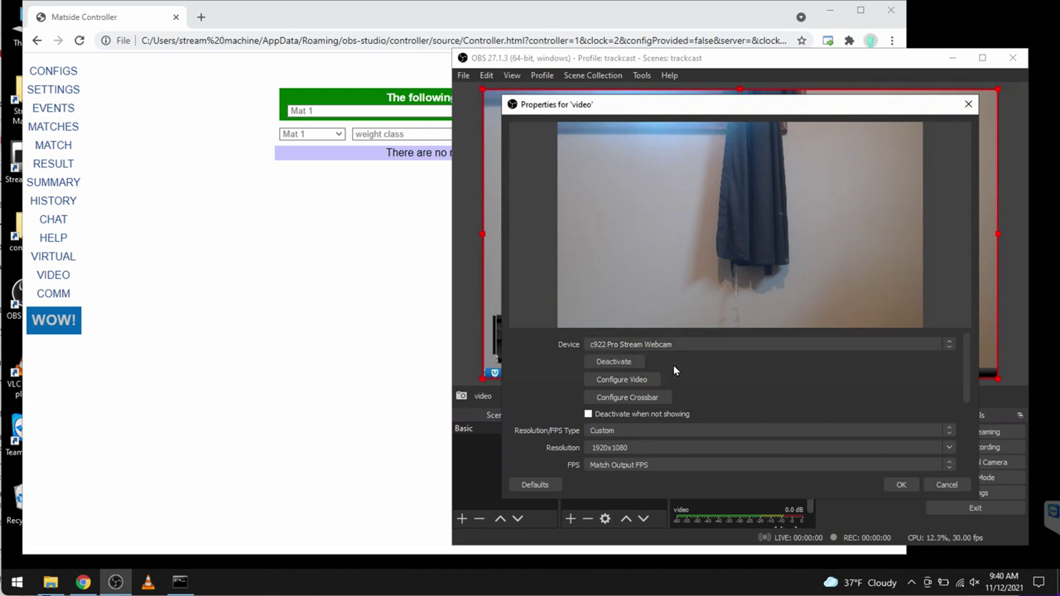
click(899, 487)
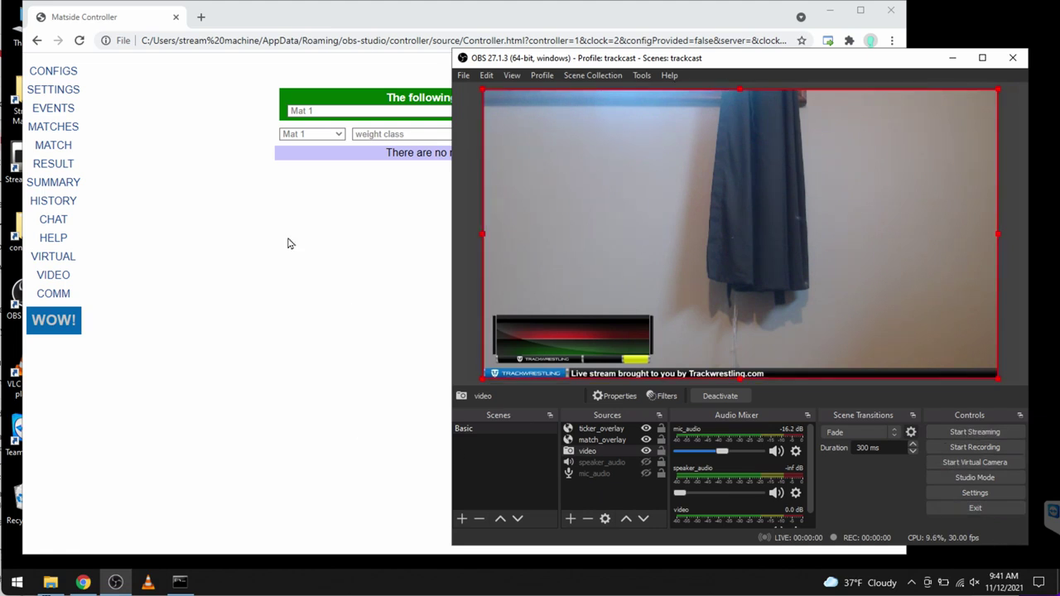
Switch to the Matside Controller in Chrome, open it as a separate popup window and maximize that window.
click(288, 268)
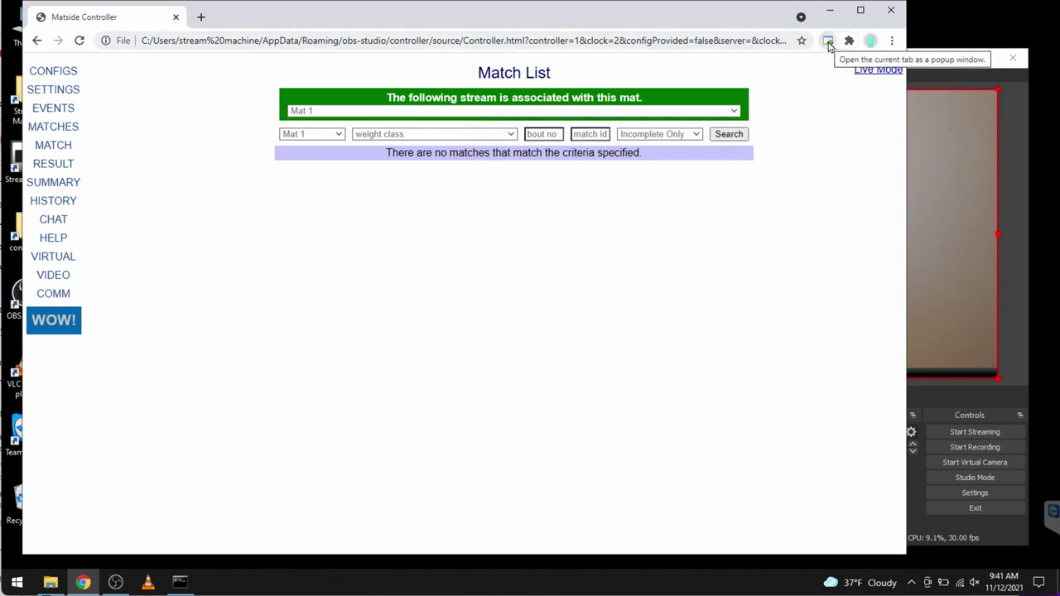
click(828, 42)
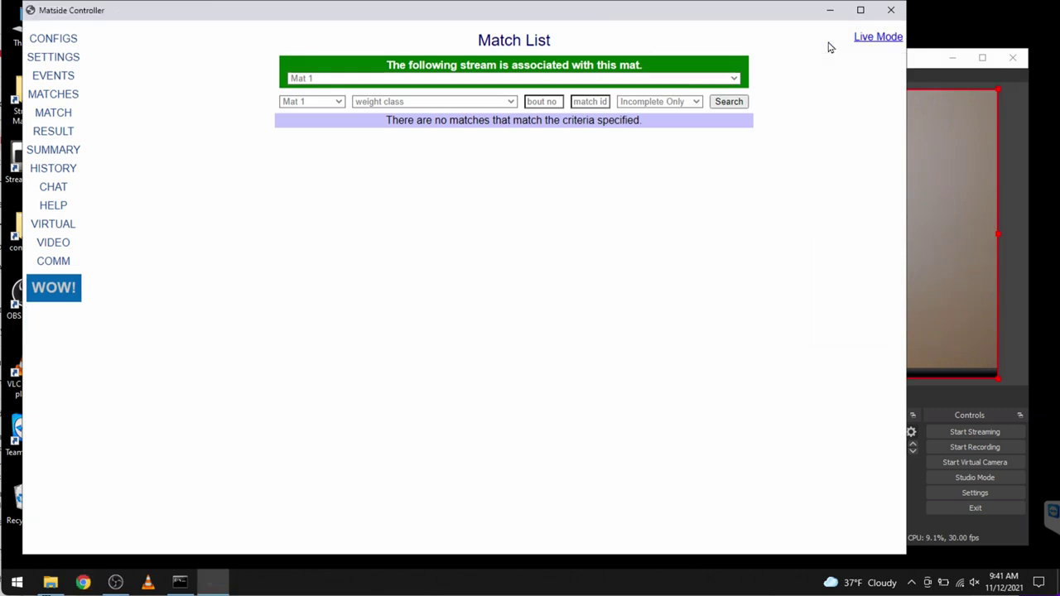
click(862, 11)
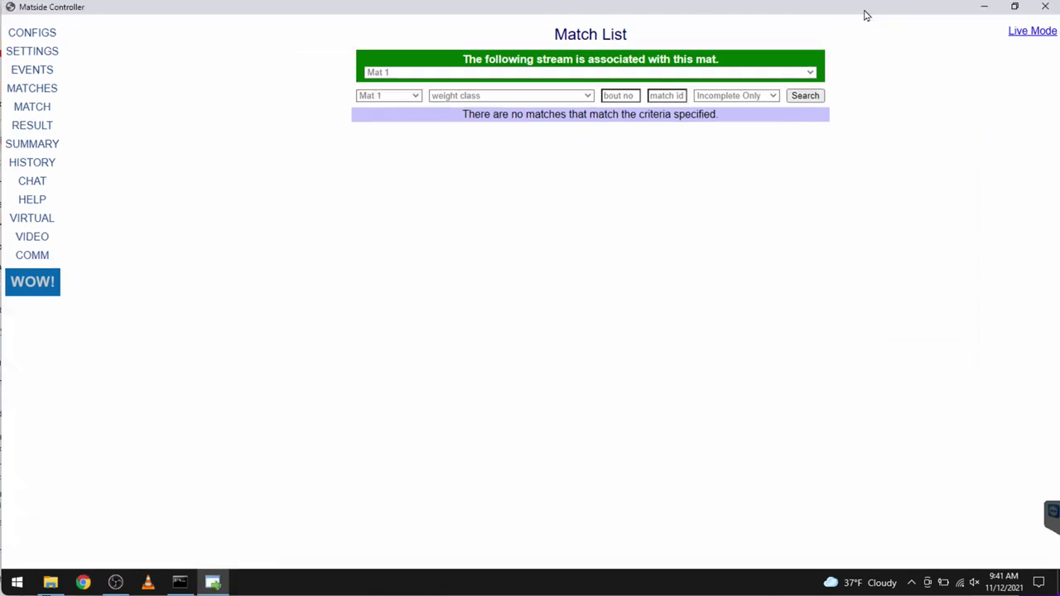
Check the OBS window and the Matside server's command window, and minimize the command window.
click(116, 581)
click(227, 443)
click(180, 583)
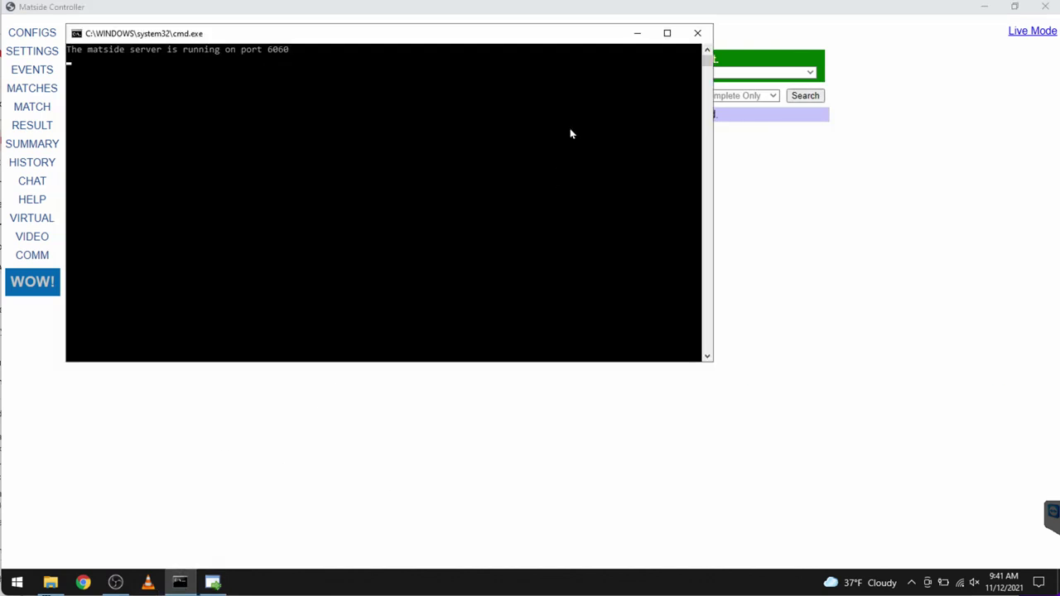
click(638, 34)
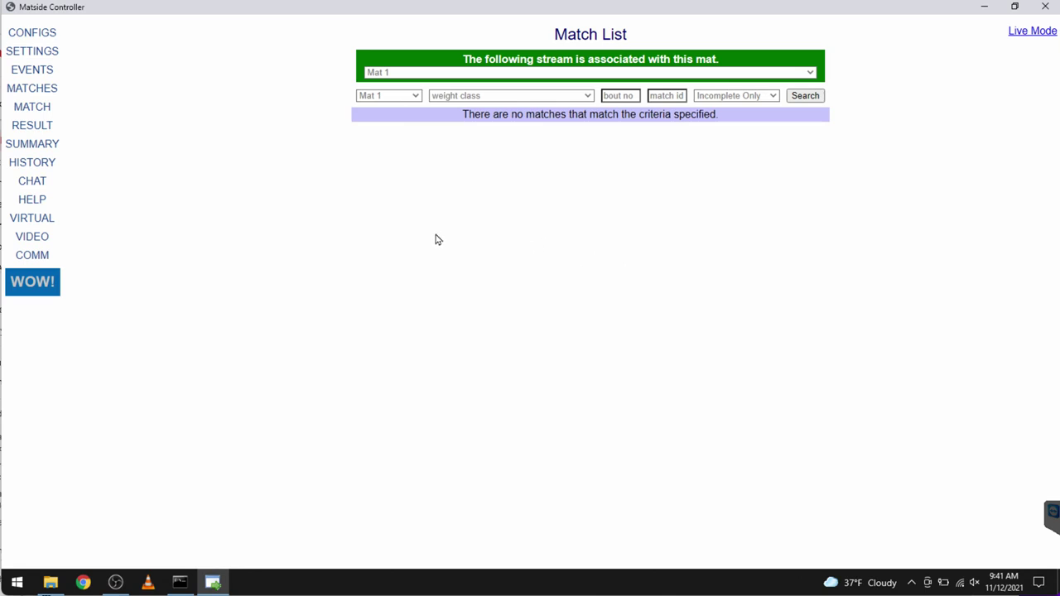
Search the controller's events for "gulf" and log in to 2021 Gulf Coast Clash Presented By MSA.
click(43, 73)
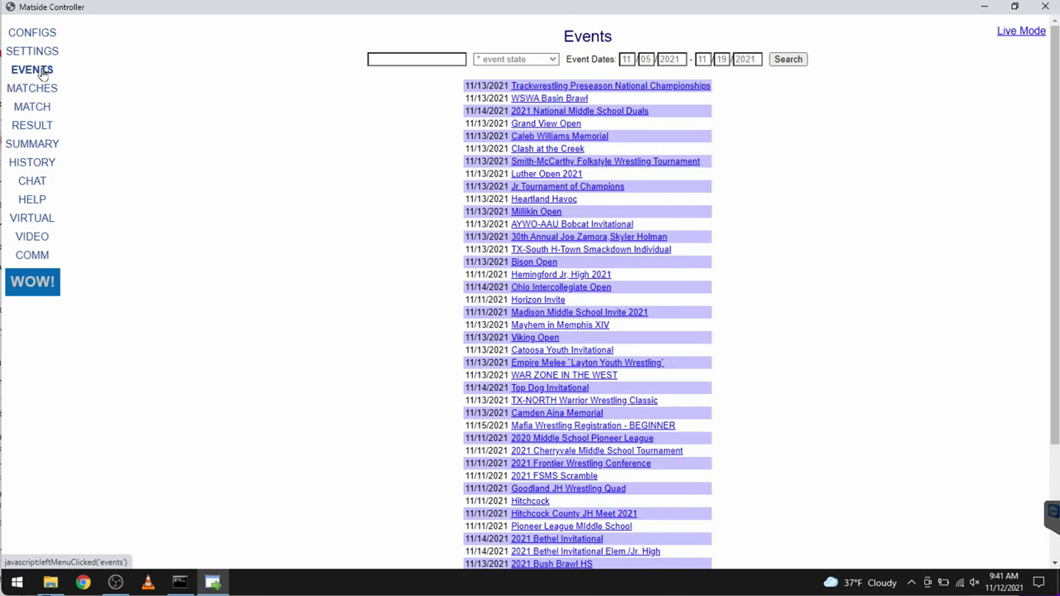
click(400, 59)
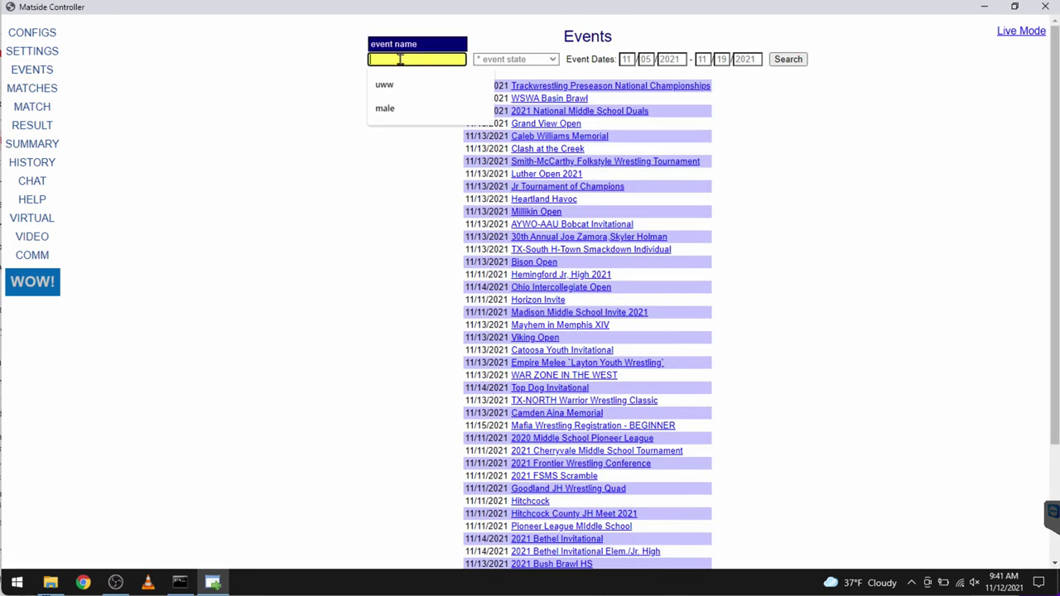
text(gulf)
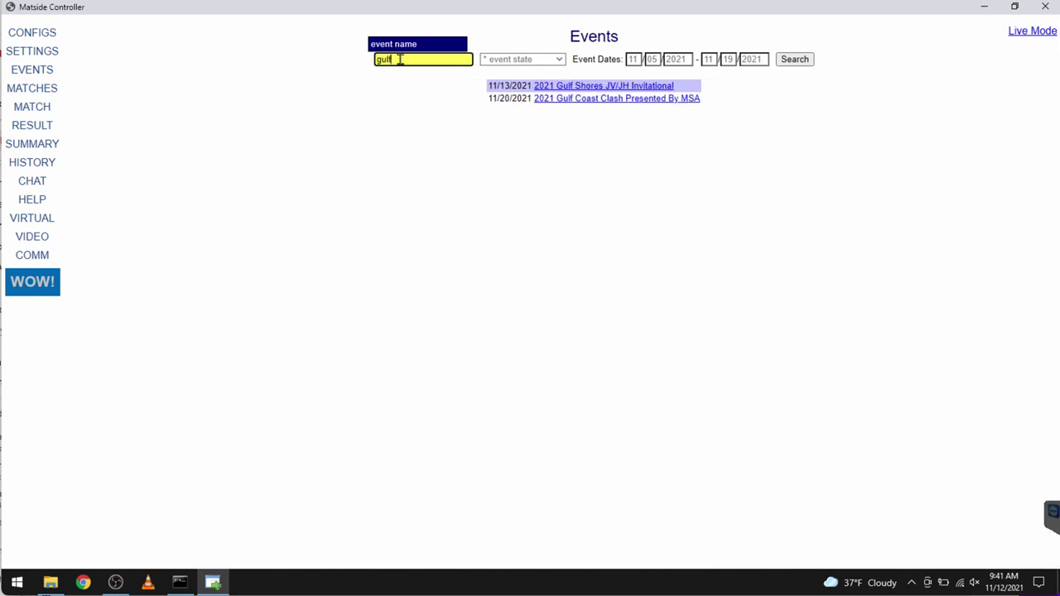
click(591, 106)
click(610, 110)
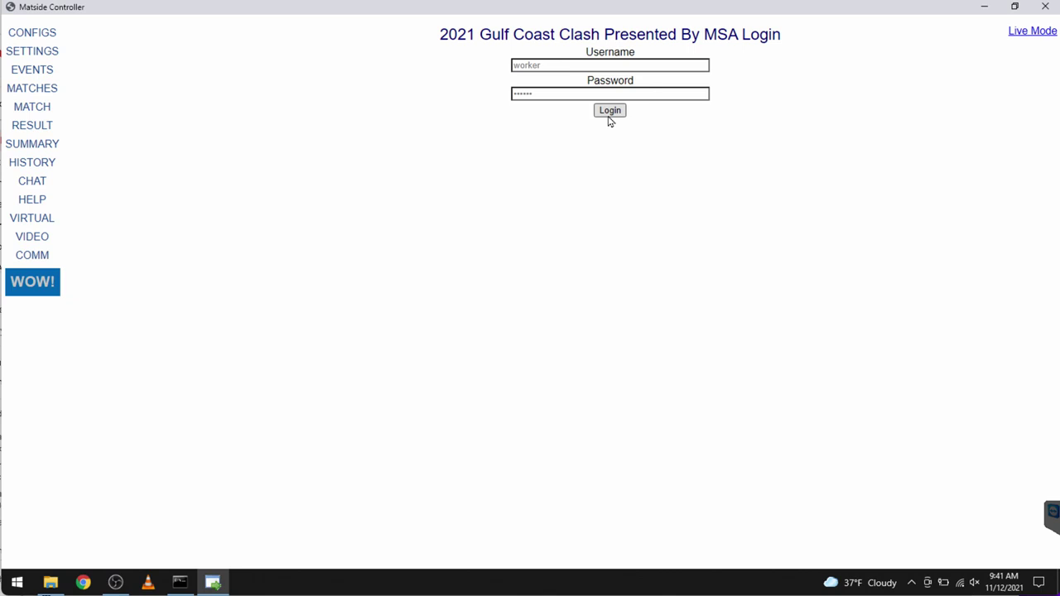
Close OBS and assign the Mat 1 stream's broadcast settings from the controller's Video page.
click(116, 583)
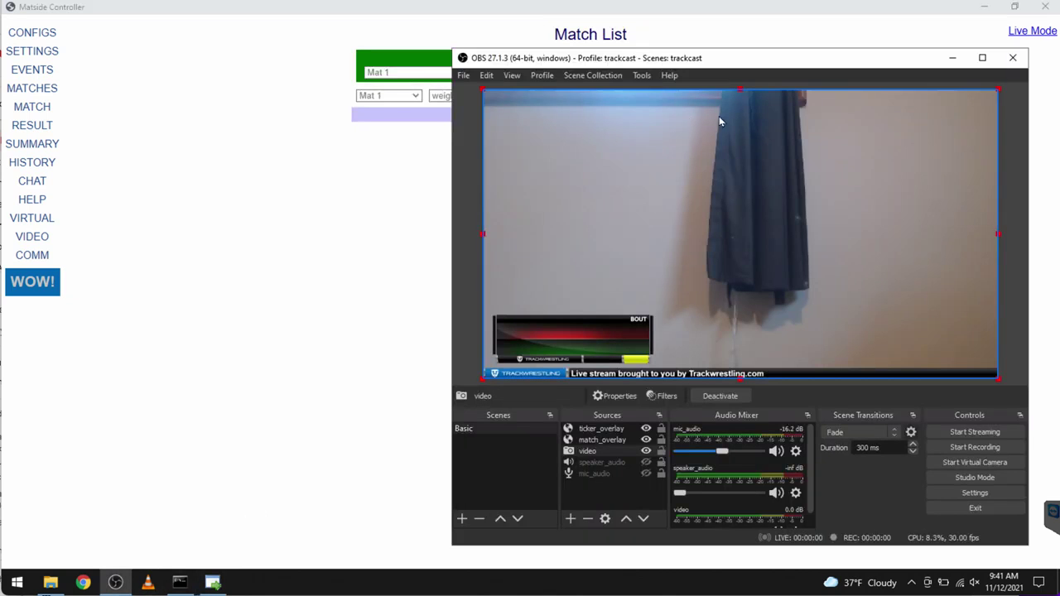
click(1012, 57)
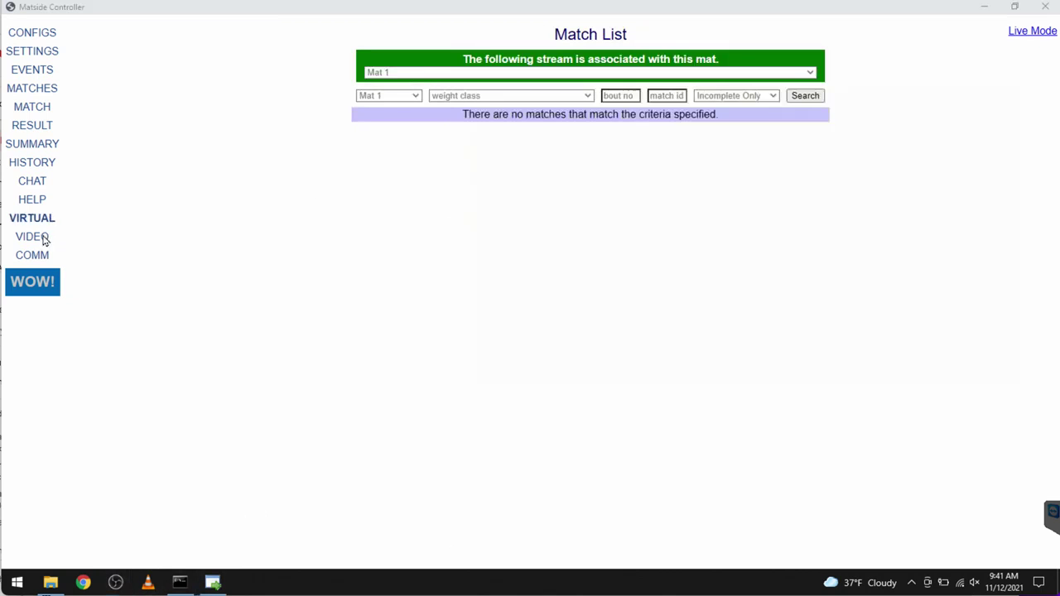
click(43, 238)
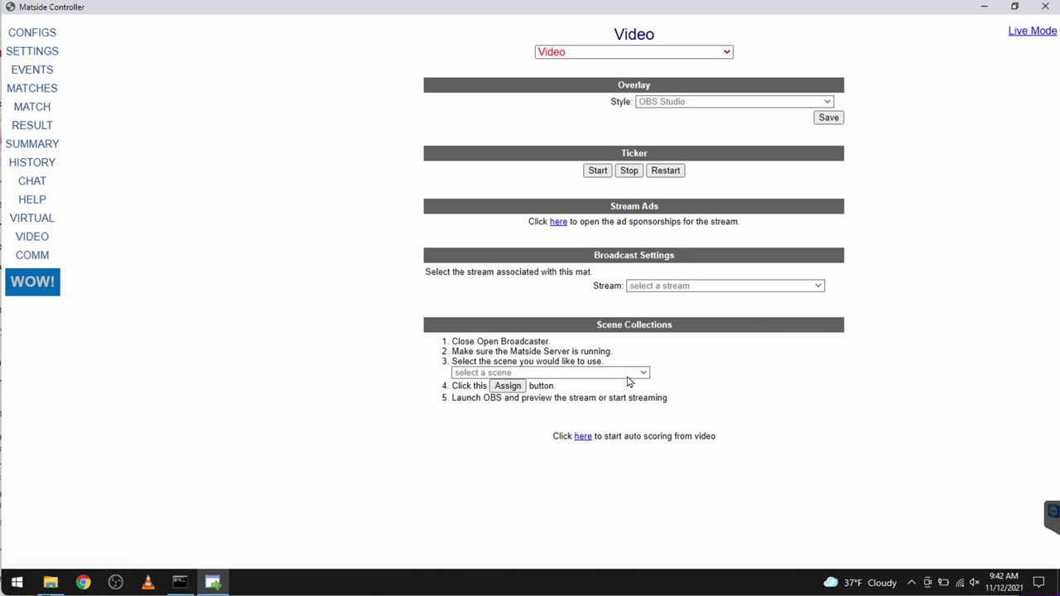
click(663, 286)
click(658, 306)
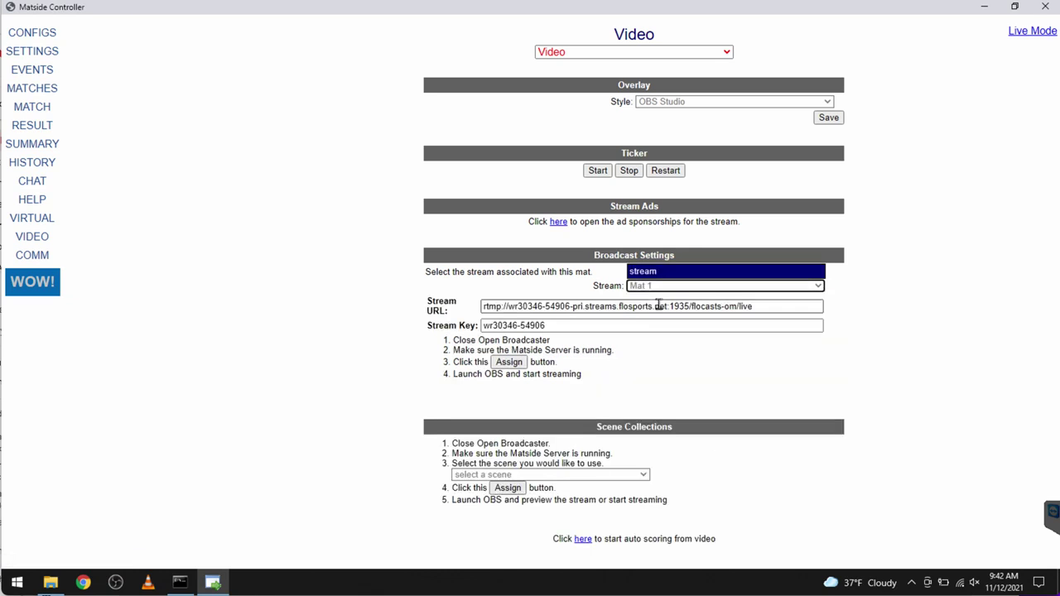
click(522, 362)
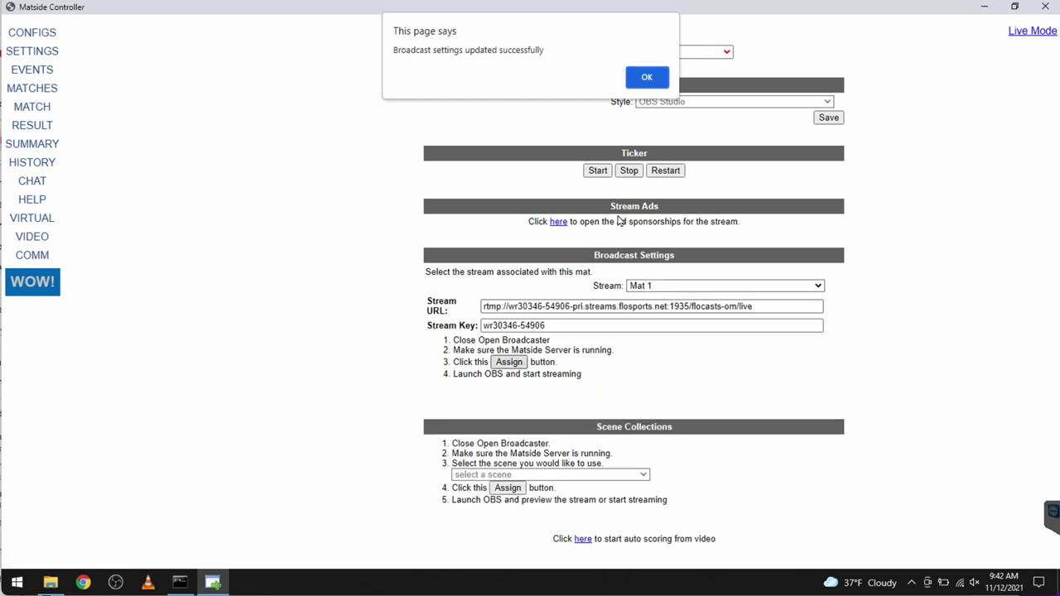
click(643, 77)
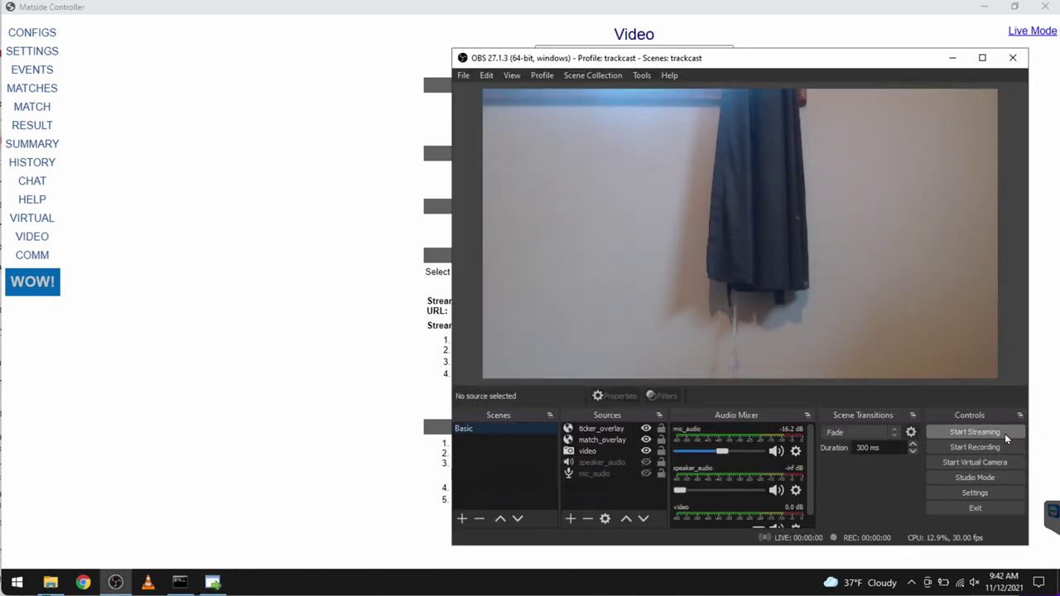
Try to start streaming from the relaunched OBS, and return the controller to the match list to compare it with the OBS preview.
click(975, 433)
click(315, 292)
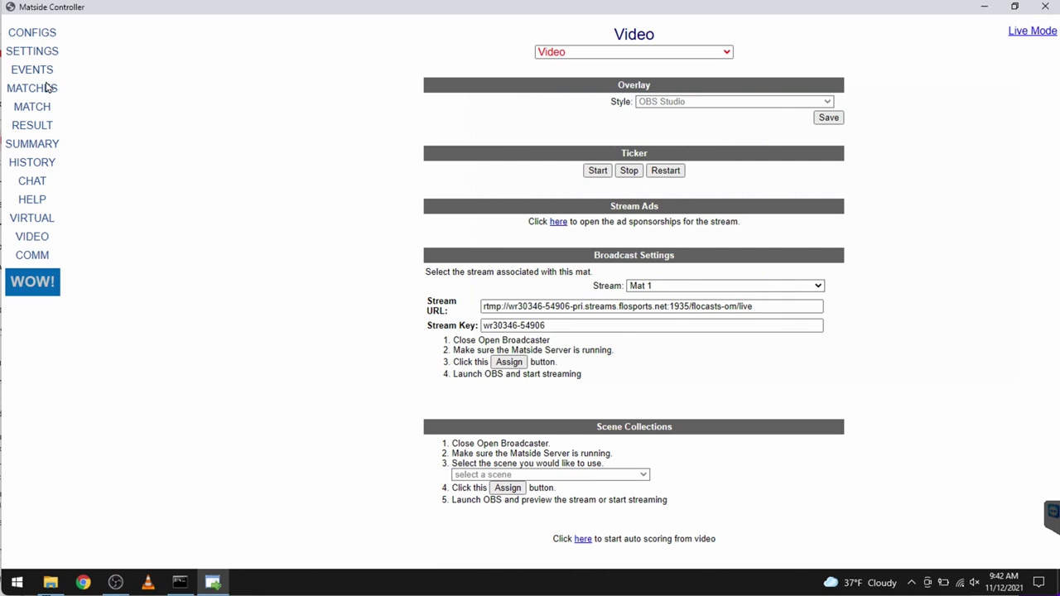
click(48, 89)
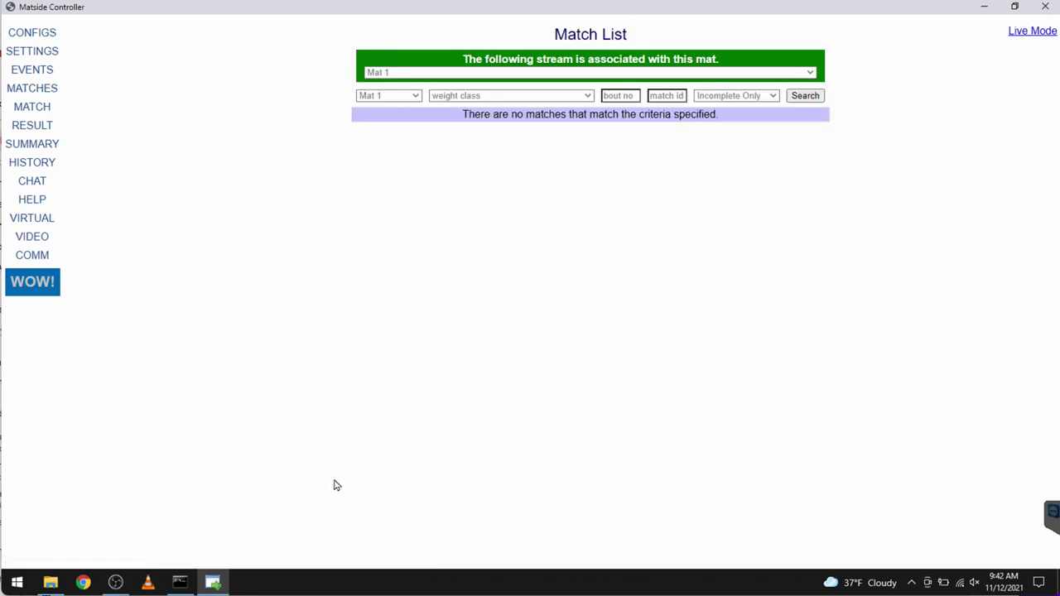
click(115, 583)
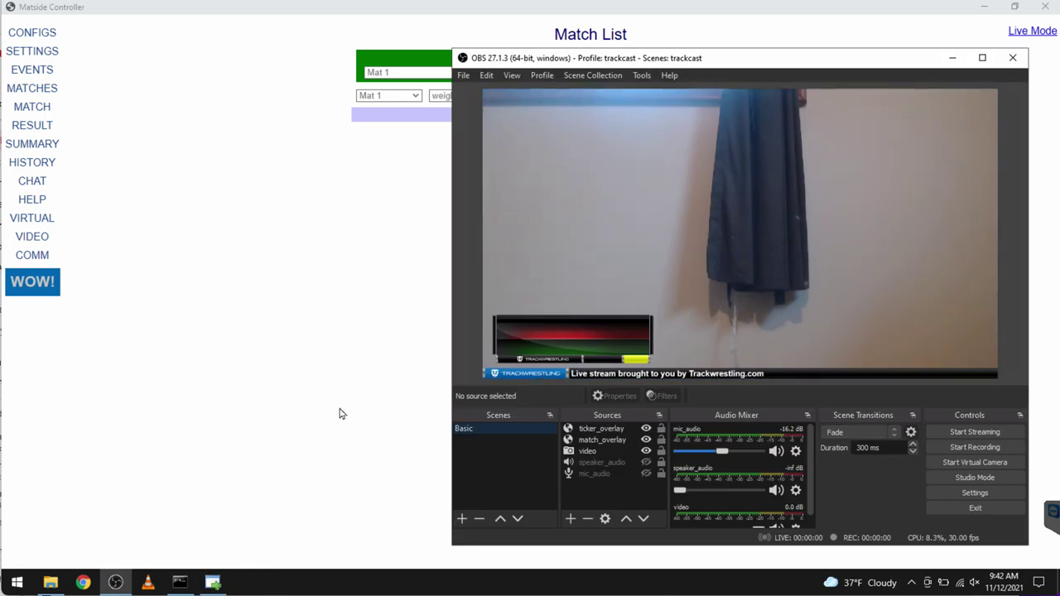
click(248, 173)
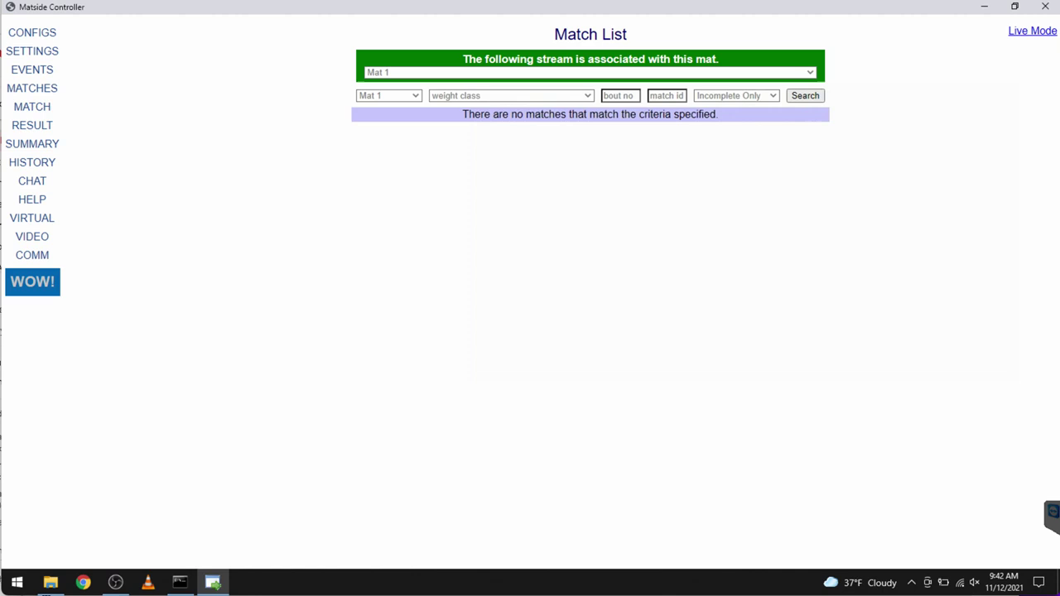